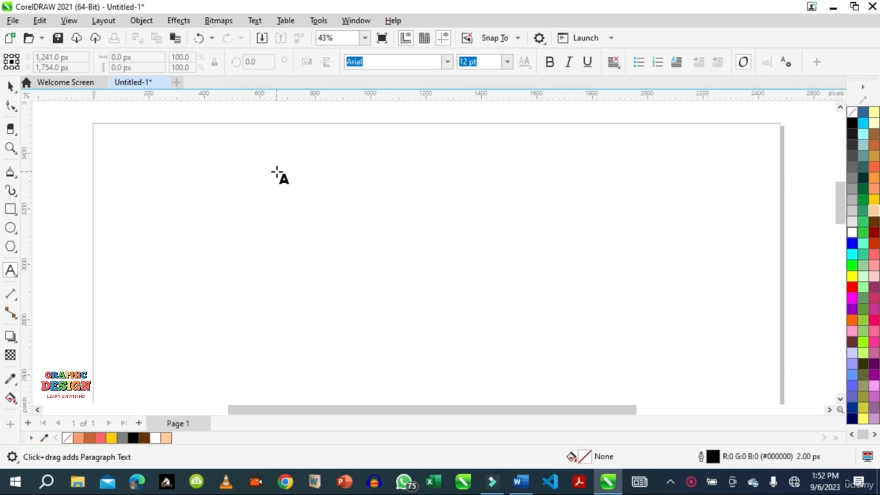
Create an artistic text line reading 'This is good' near the top of the page.
click(276, 171)
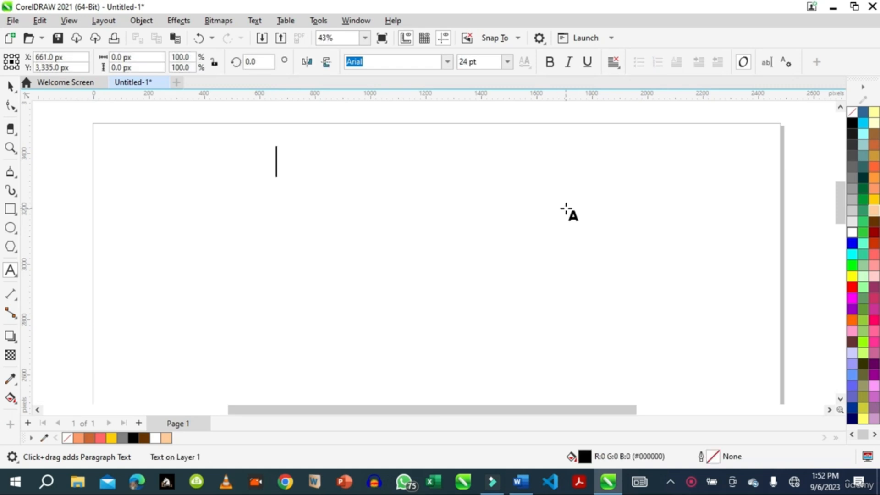
text(Thi)
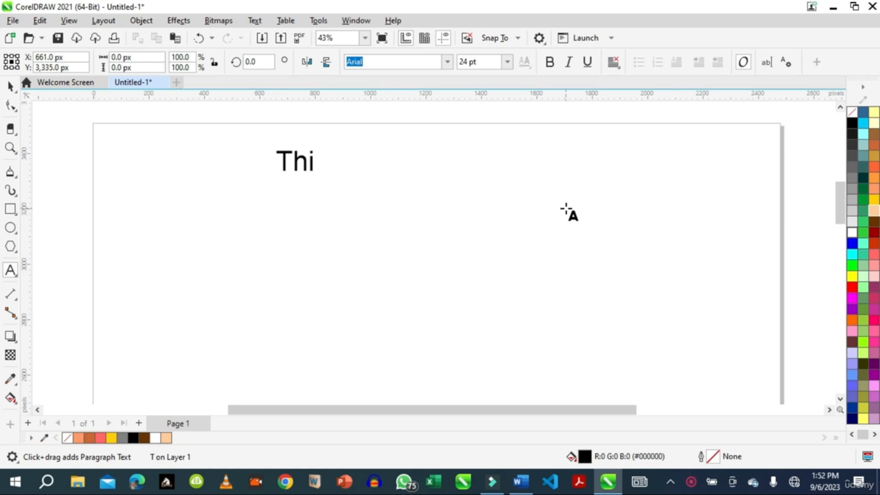
text(s is)
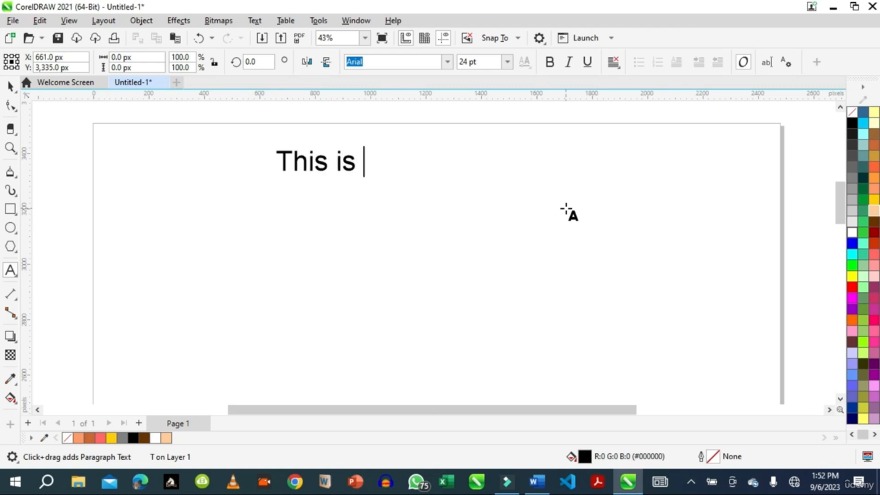
text( G)
key(BackSpace)
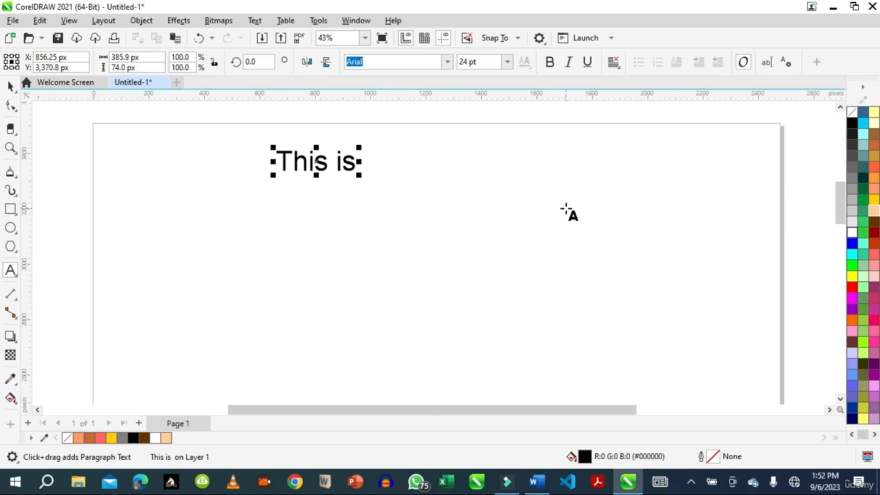
text(good)
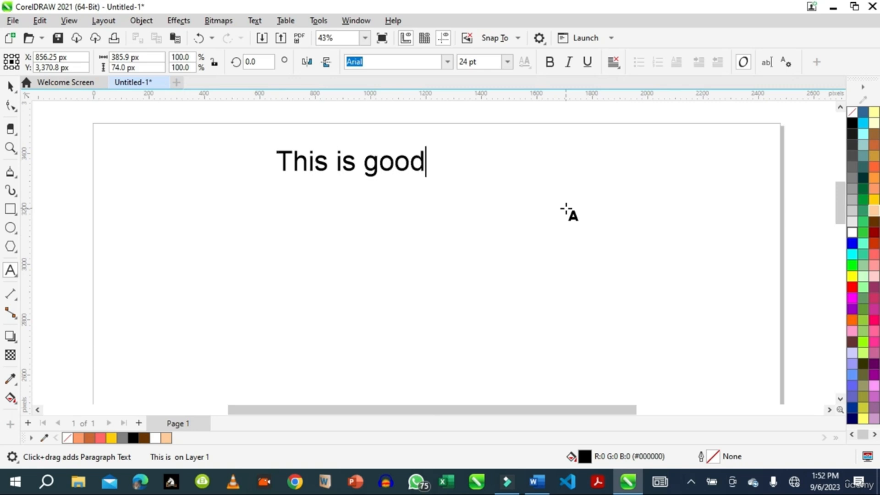
key(Escape)
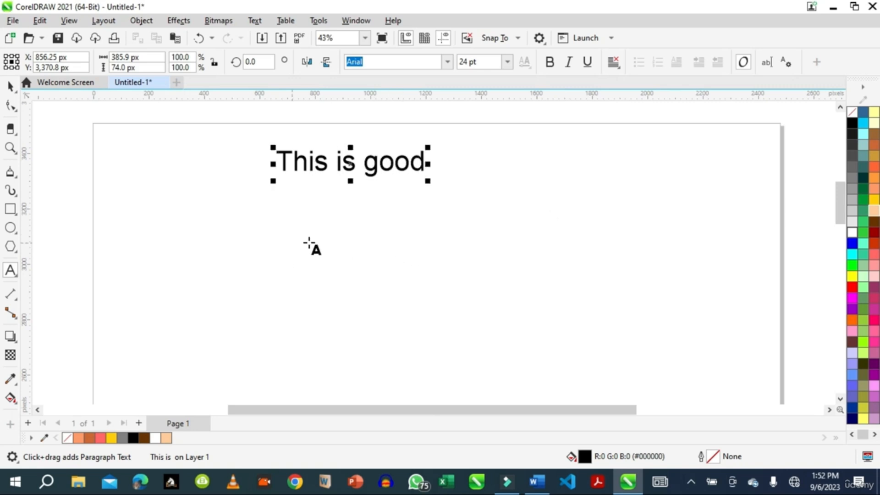
Add a second artistic text line reading 'This is better' below the first one.
click(284, 256)
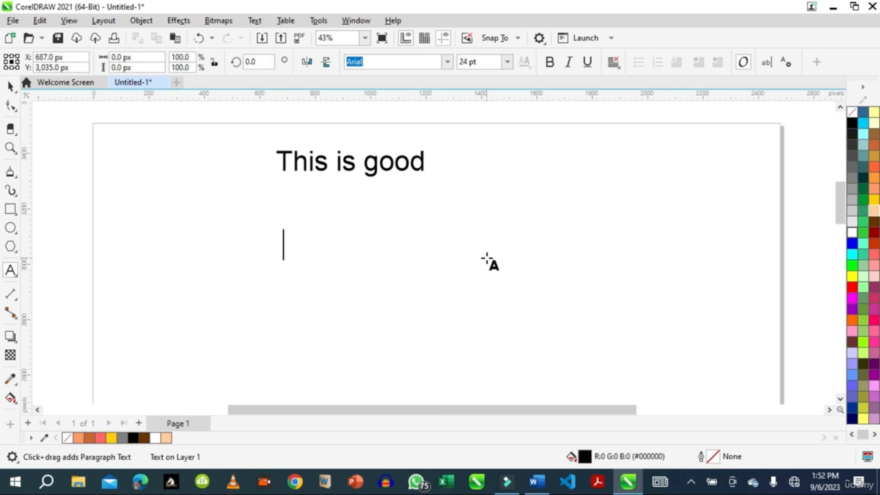
text(This is be)
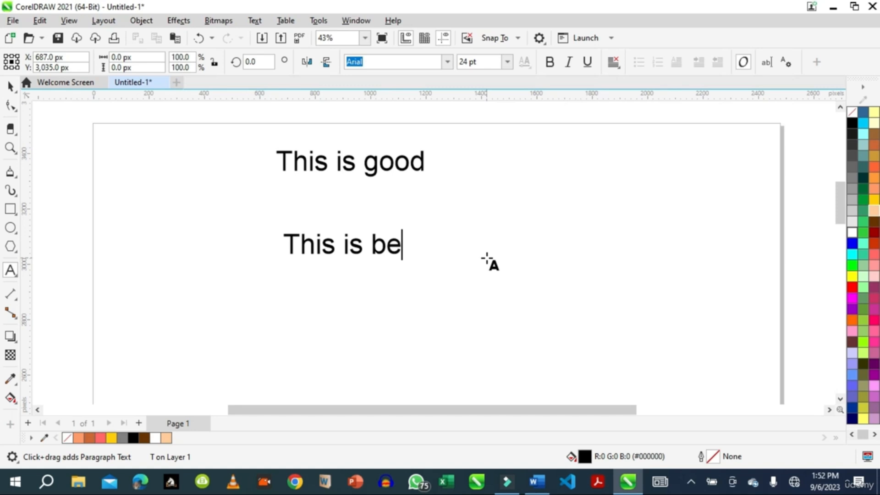
text(tter)
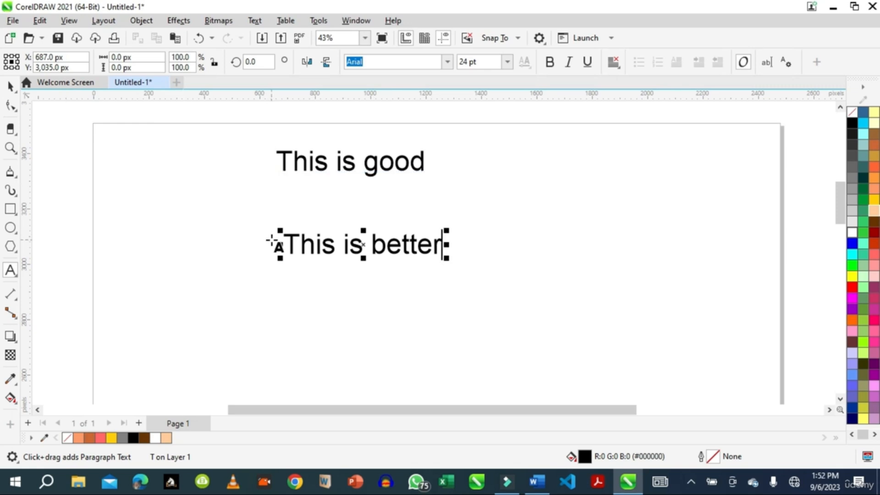
Select the 'This is good' text and set its font size to 36 pt.
click(11, 88)
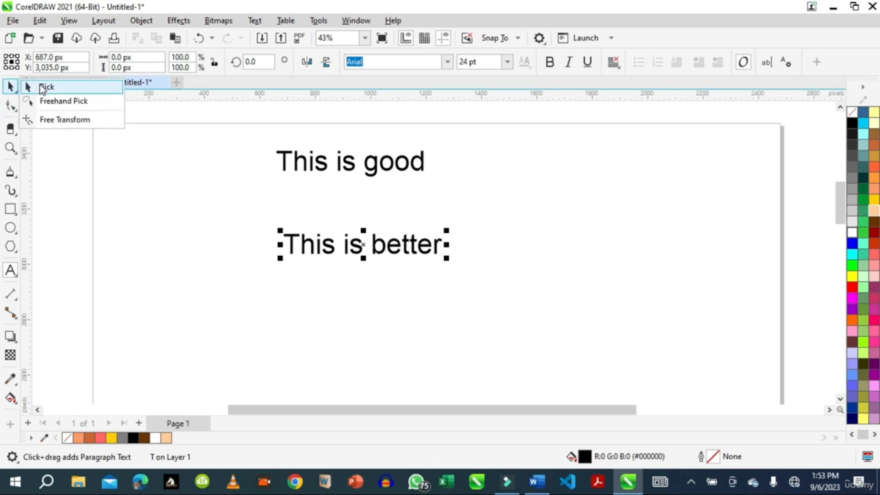
click(42, 88)
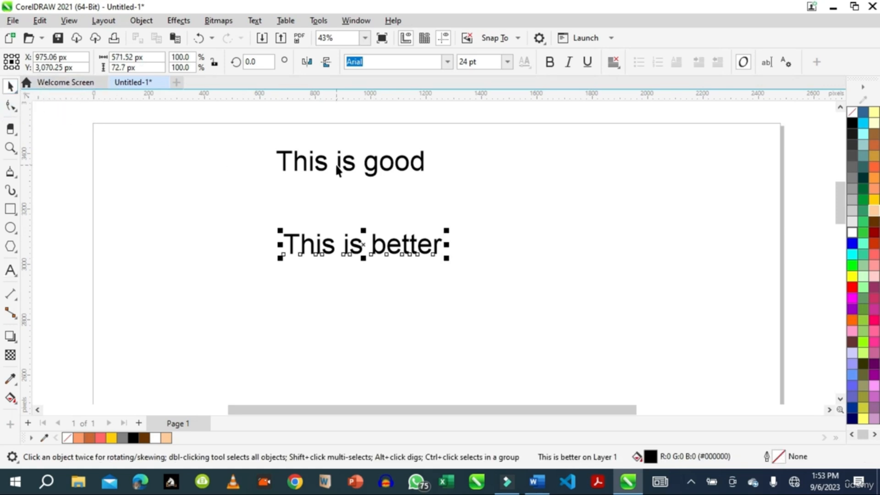
click(351, 164)
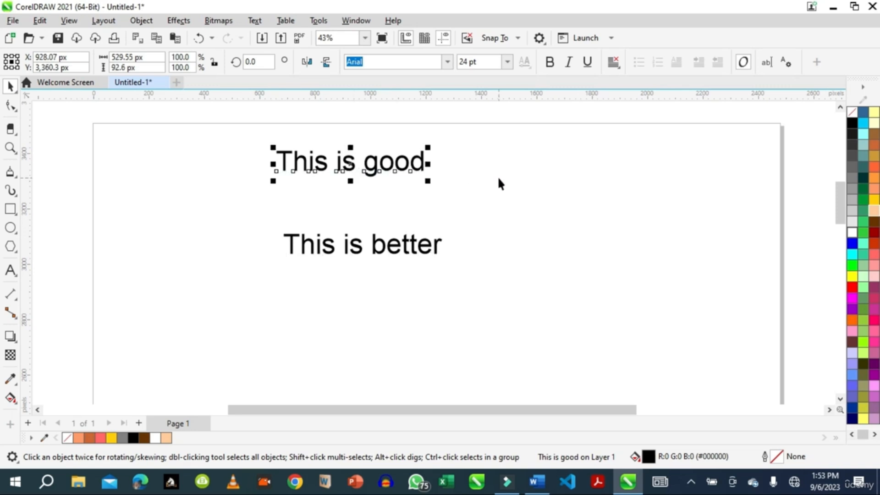
click(508, 64)
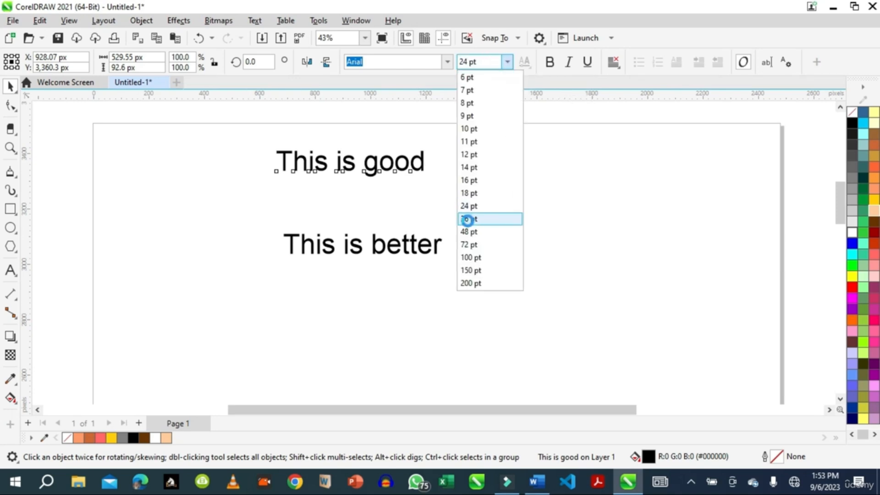
click(469, 221)
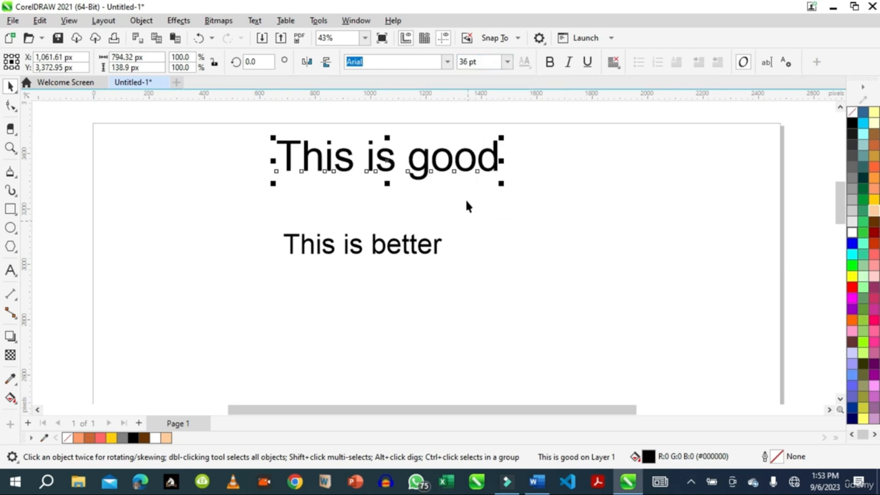
Change the font of the 'This is good' text to Britannic Bold.
click(447, 62)
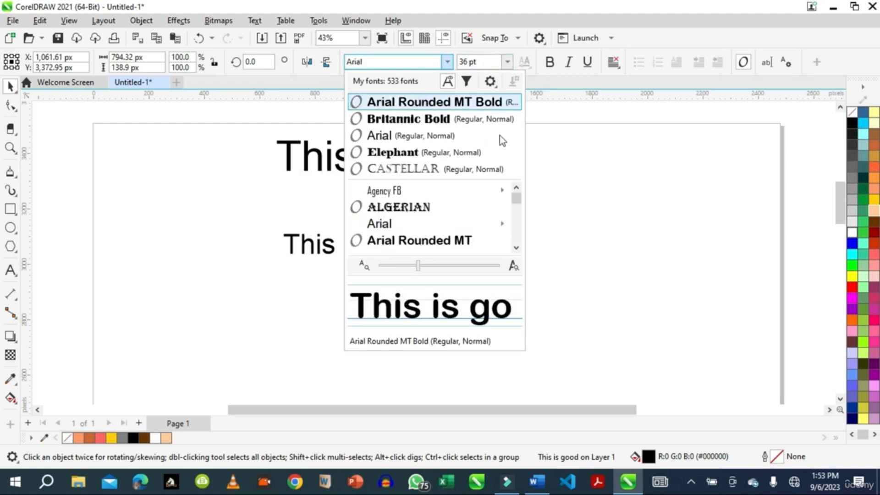
mouse_move(519, 198)
mouse_down()
mouse_move(513, 227)
mouse_move(510, 216)
mouse_move(519, 258)
mouse_move(518, 194)
mouse_up()
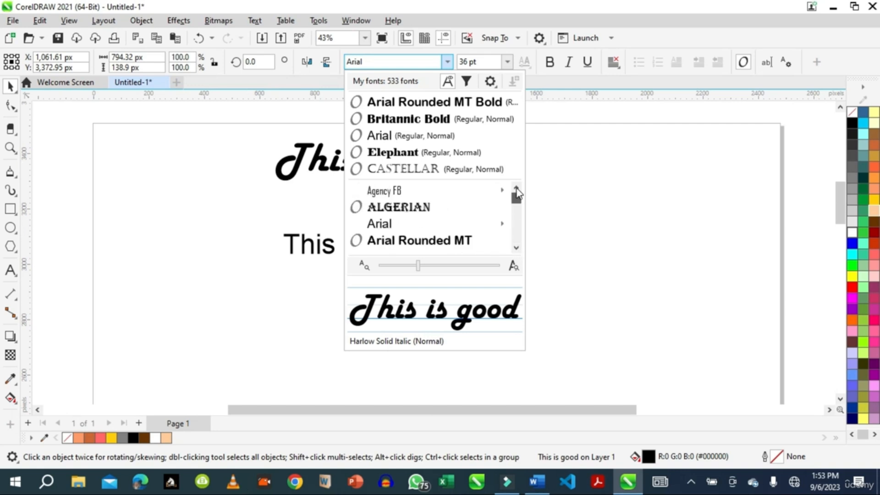
click(390, 121)
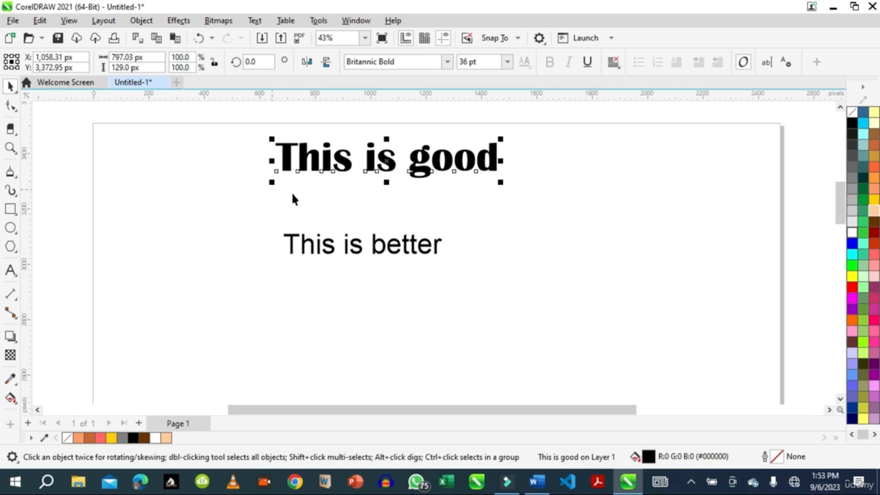
click(507, 208)
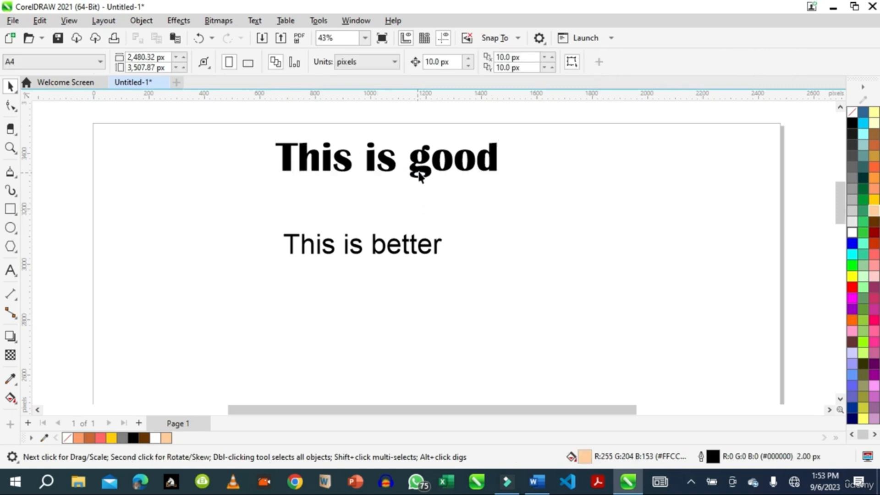
Edit the 'This is good' text in place, retyping the letters of the word 'is'.
click(453, 168)
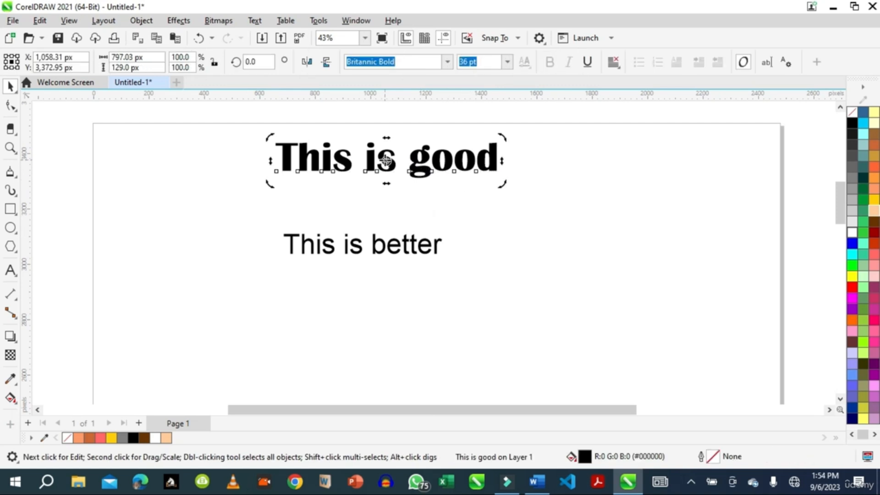
double_click(384, 160)
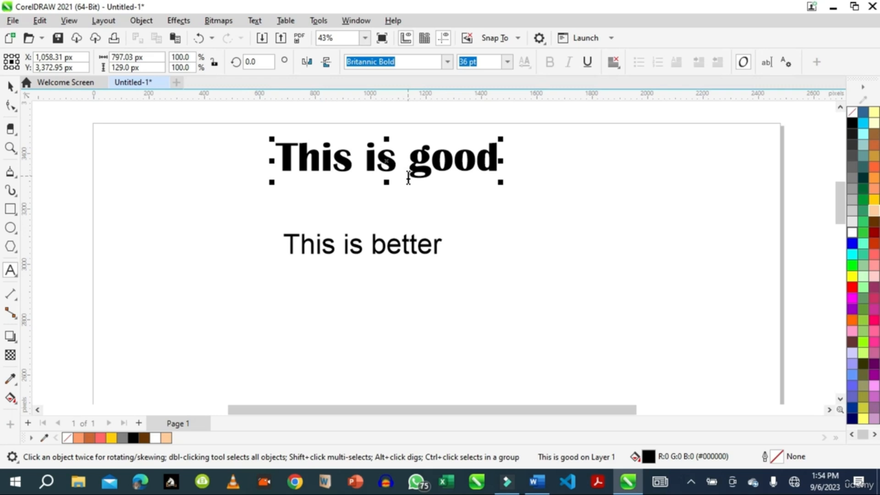
key(BackSpace)
text(I)
key(BackSpace)
key(BackSpace)
key(BackSpace)
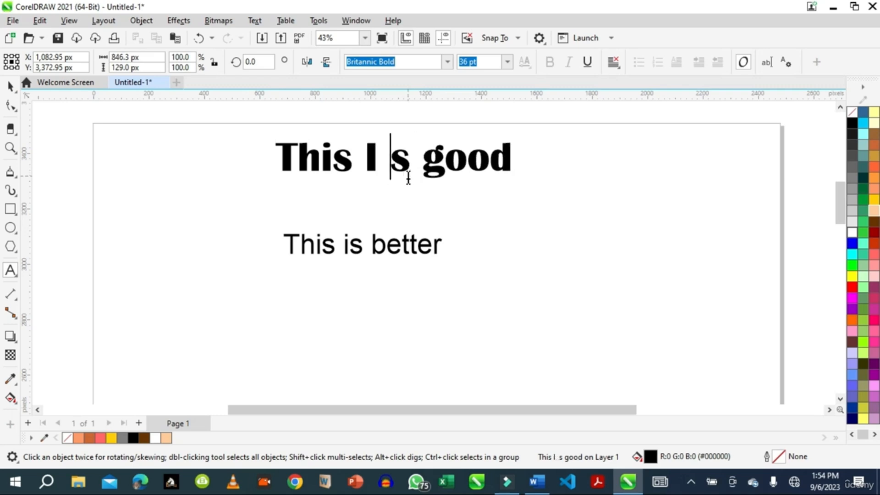
key(BackSpace)
text(i)
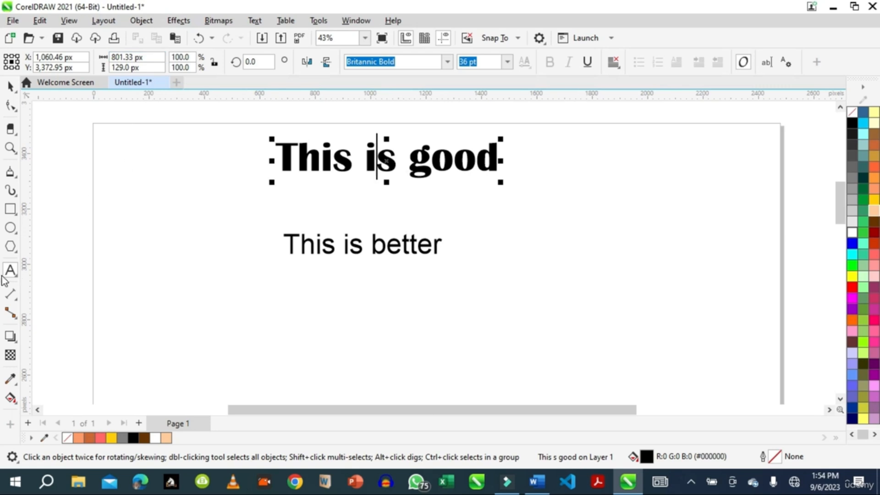
key(F7)
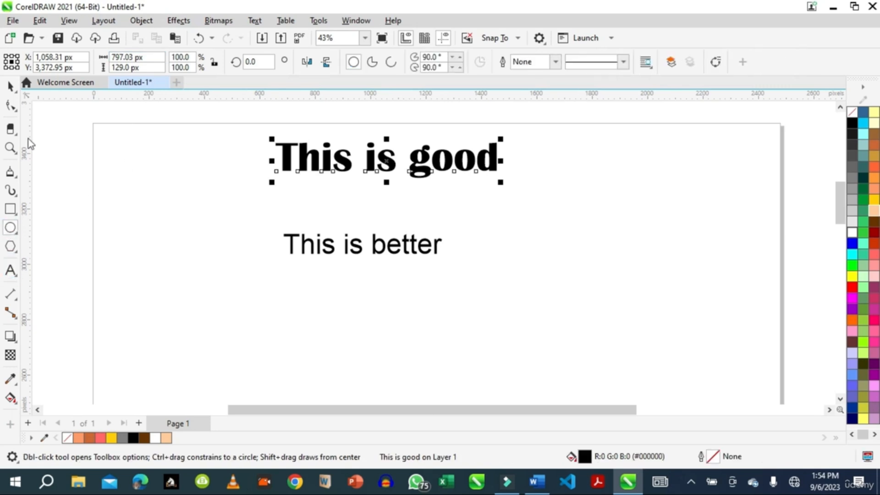
click(11, 271)
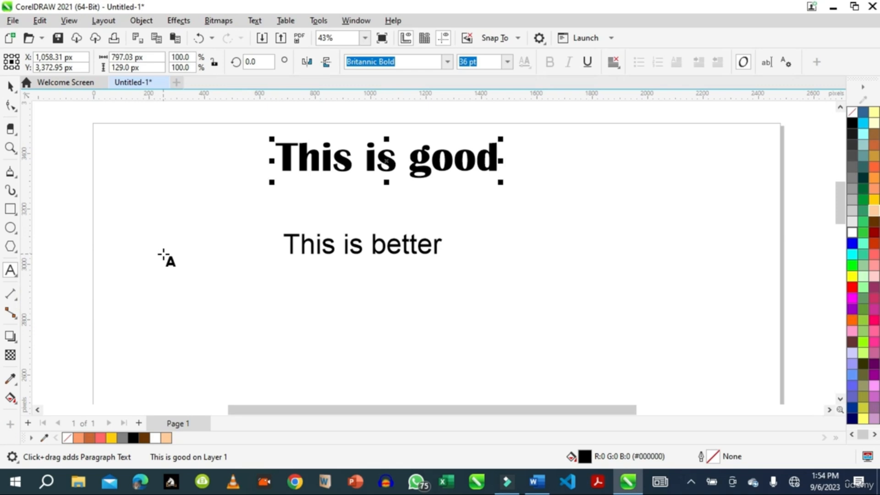
click(296, 155)
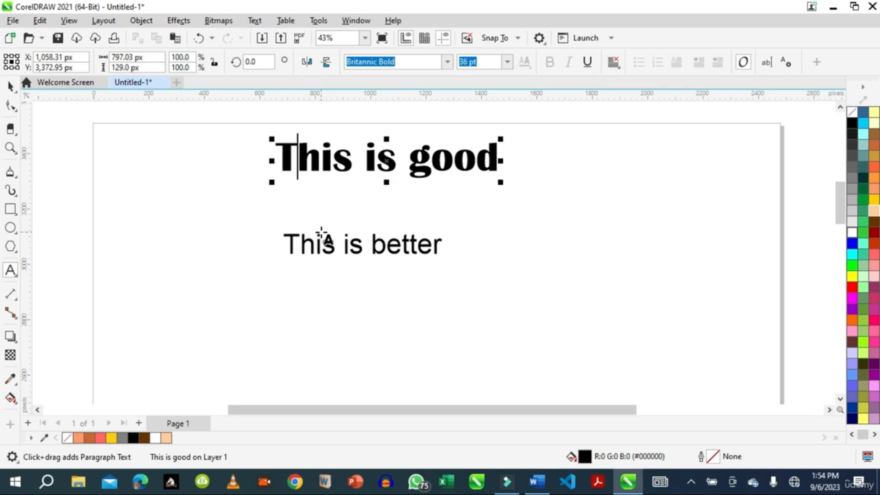
click(8, 88)
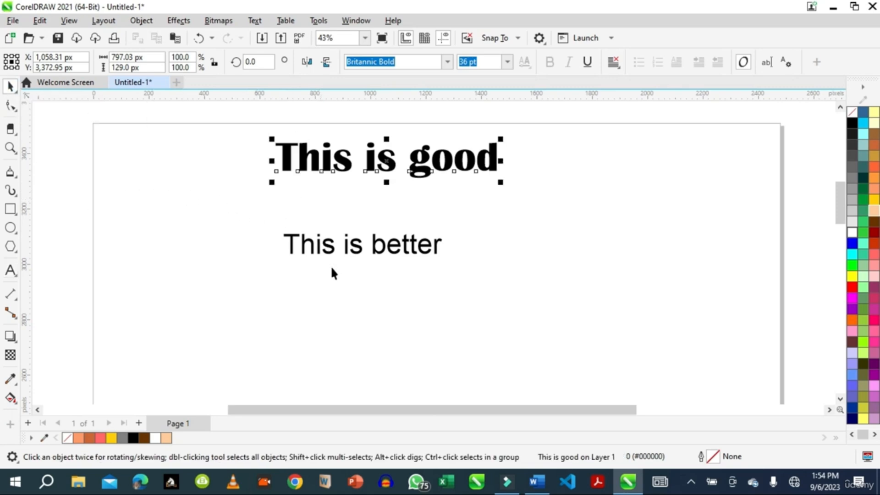
Scale the 'This is better' text up proportionally to about 38 pt and move it slightly down.
click(416, 255)
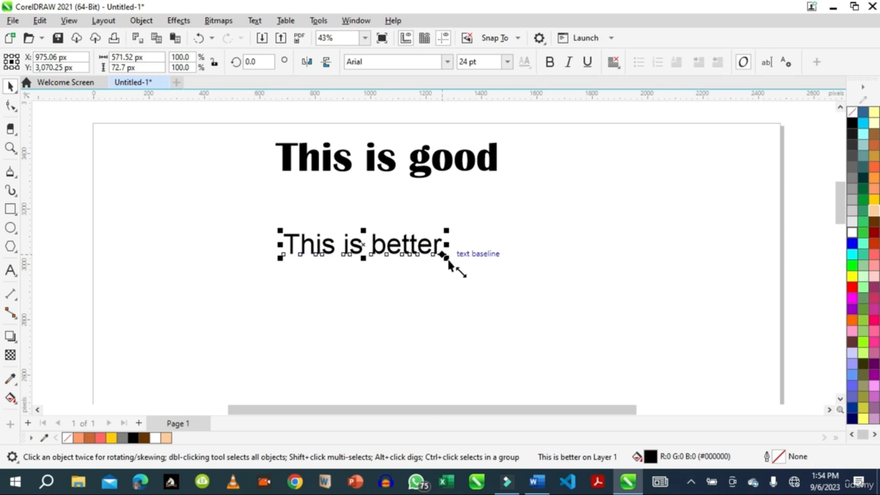
drag(452, 261, 548, 321)
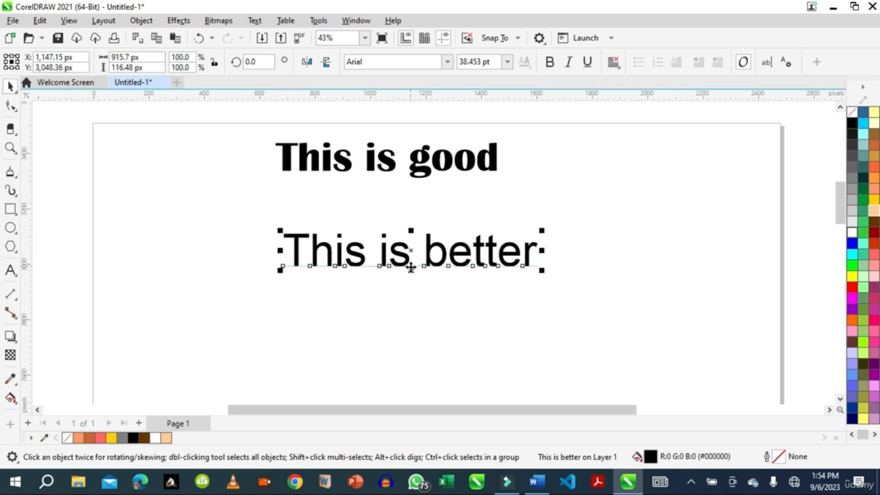
drag(411, 266, 413, 291)
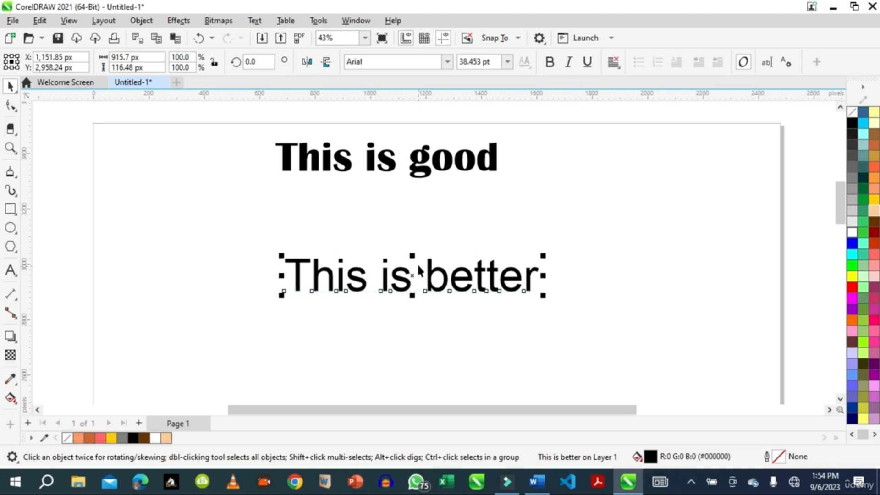
Stretch the 'This is better' text vertically to about 62.7 pt height and shift it left under the heading.
drag(412, 256, 412, 209)
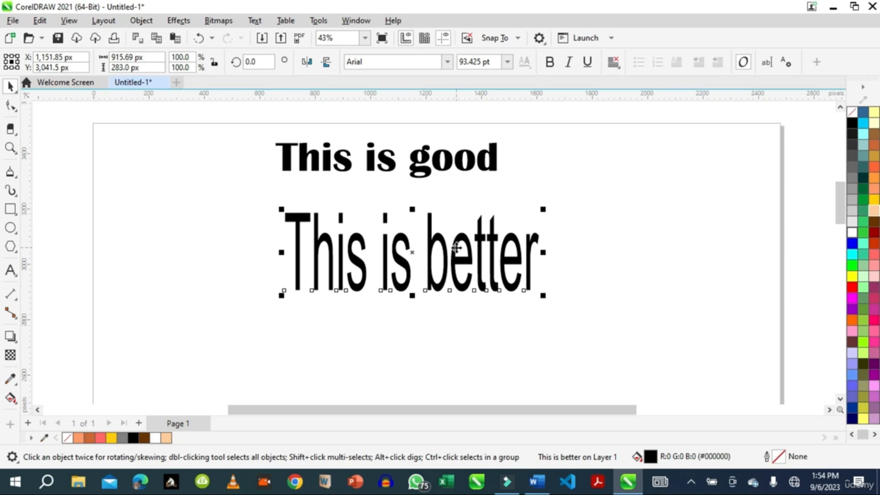
drag(411, 212, 411, 235)
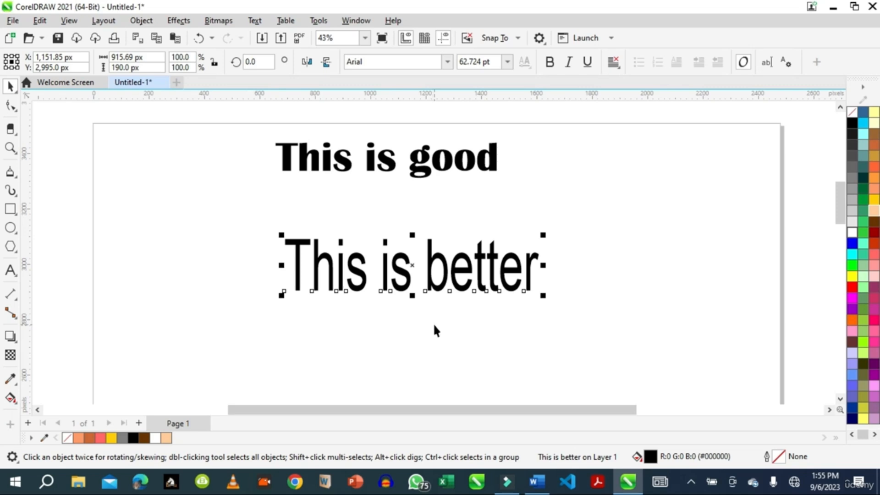
drag(399, 274, 373, 281)
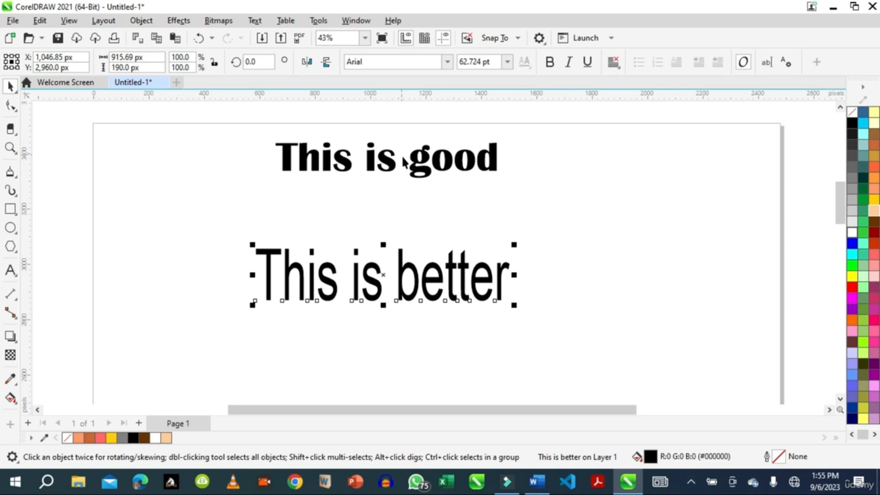
Move the 'This is good' heading slightly down-left and add a drop shadow to it.
drag(410, 168, 392, 185)
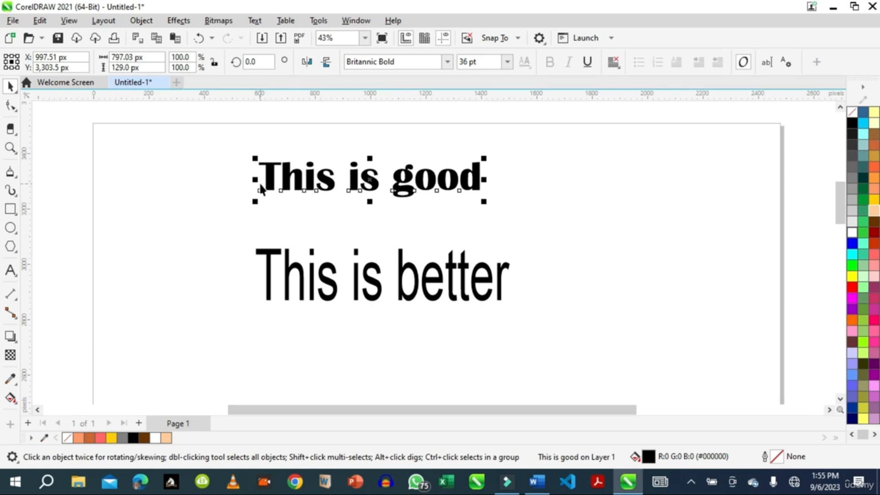
click(11, 338)
click(53, 338)
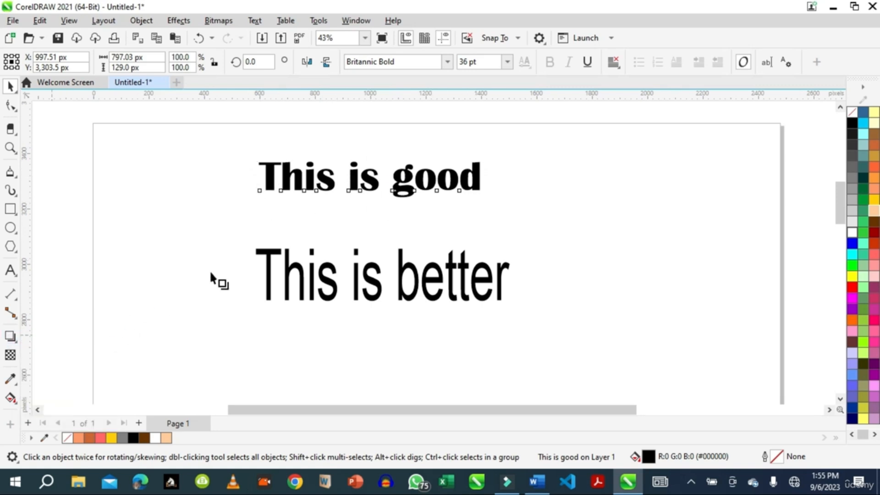
drag(372, 173, 380, 161)
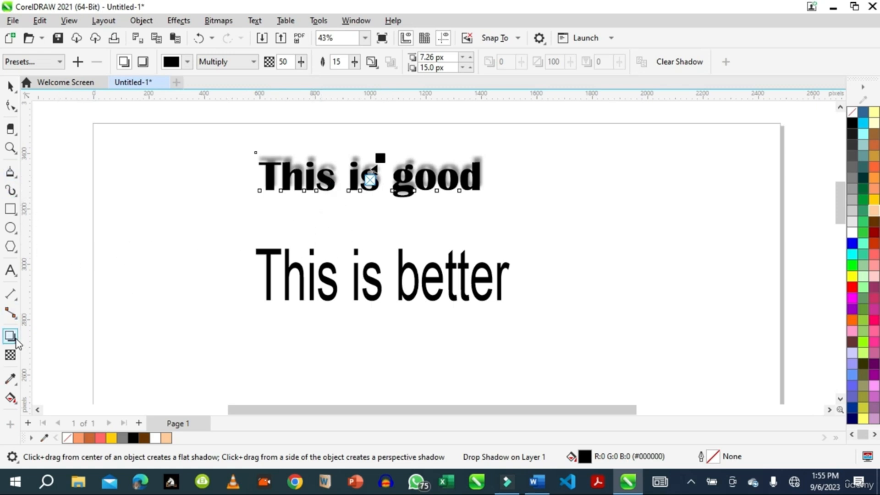
Resize the 'This is better' text to about 35 pt, widening it, and move it up closer to the heading.
click(12, 87)
click(426, 292)
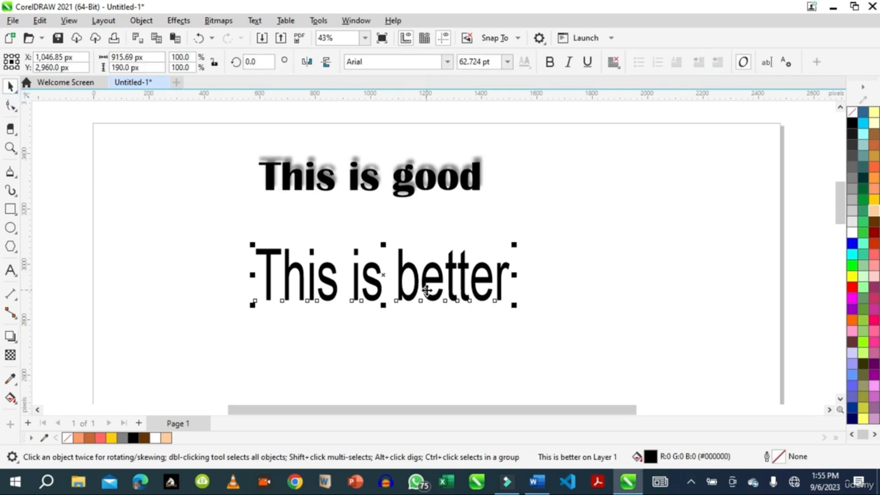
drag(426, 292, 435, 266)
drag(521, 274, 551, 281)
drag(406, 284, 413, 249)
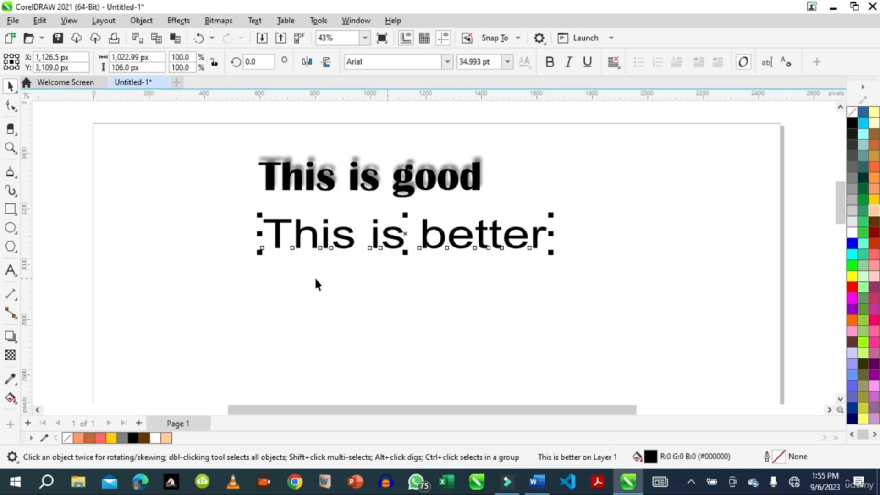
Draw an ellipse about 886 x 339 px below the texts and remove its fill.
click(10, 228)
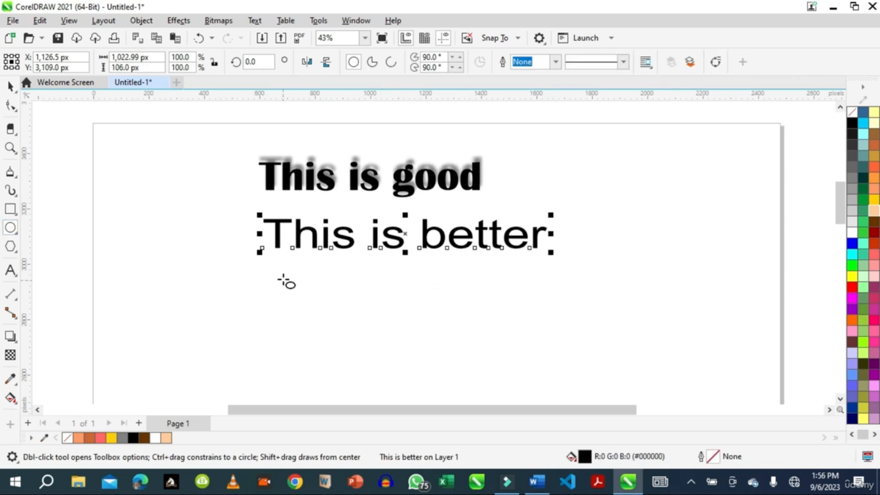
drag(298, 280, 545, 375)
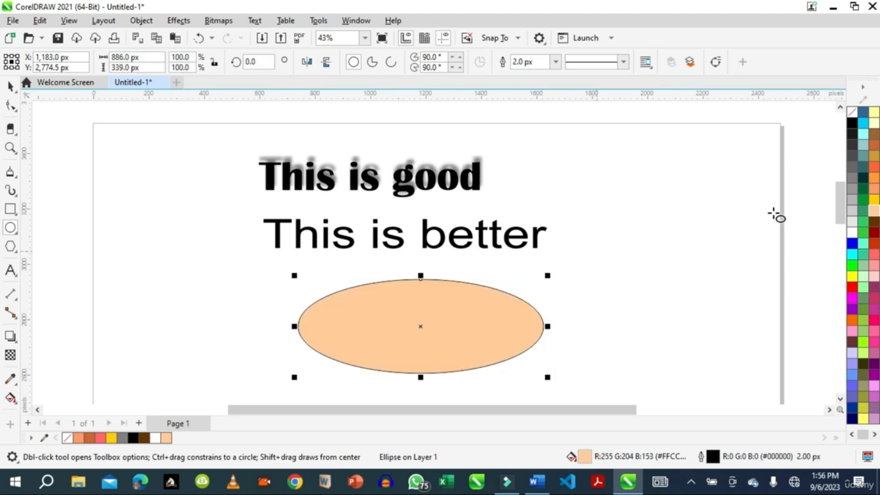
click(852, 112)
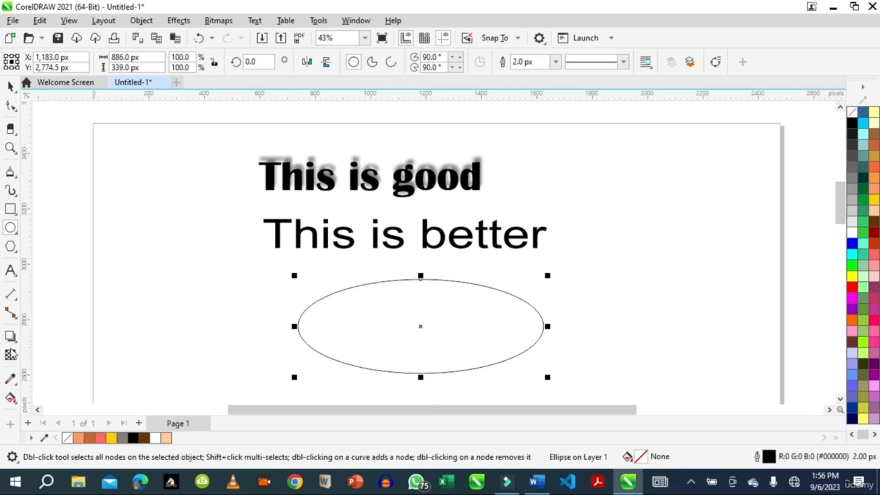
Type 'This is wonderful' as text along the ellipse's outline.
click(11, 271)
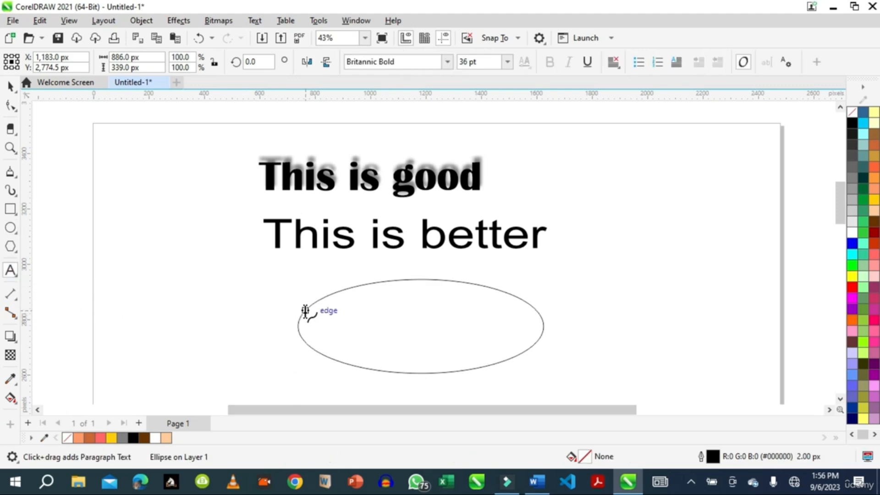
click(305, 312)
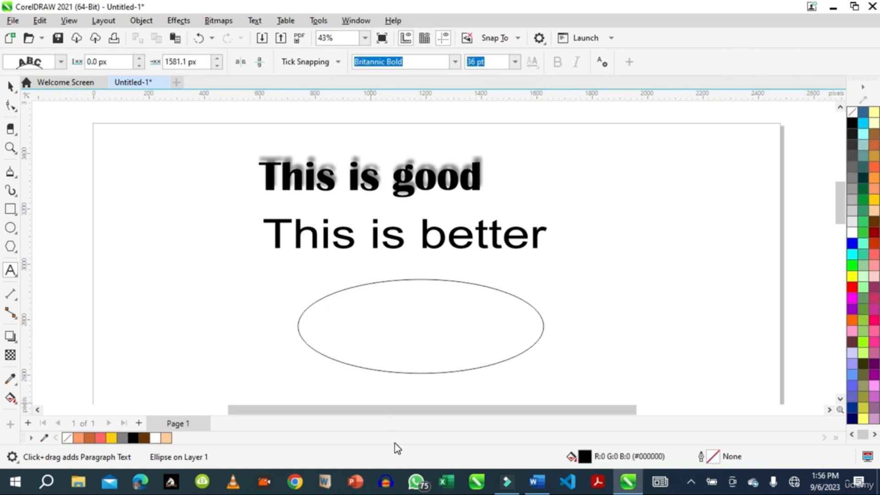
text(This is wonder)
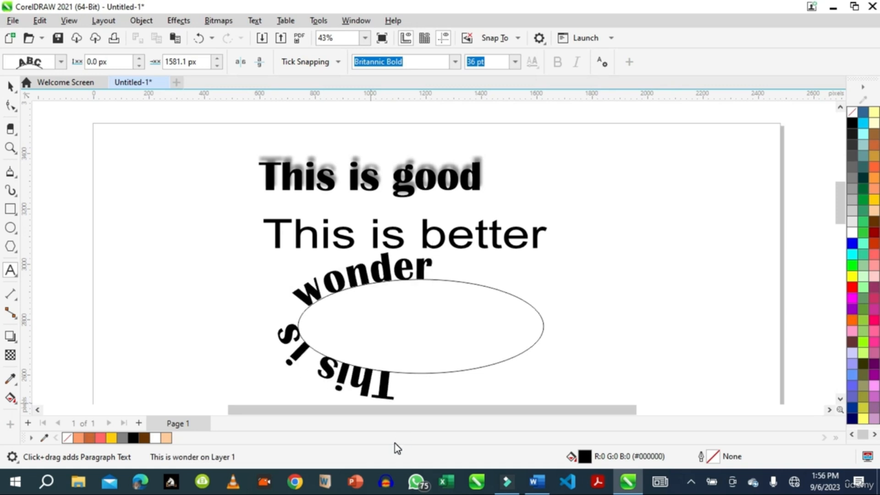
text(ful)
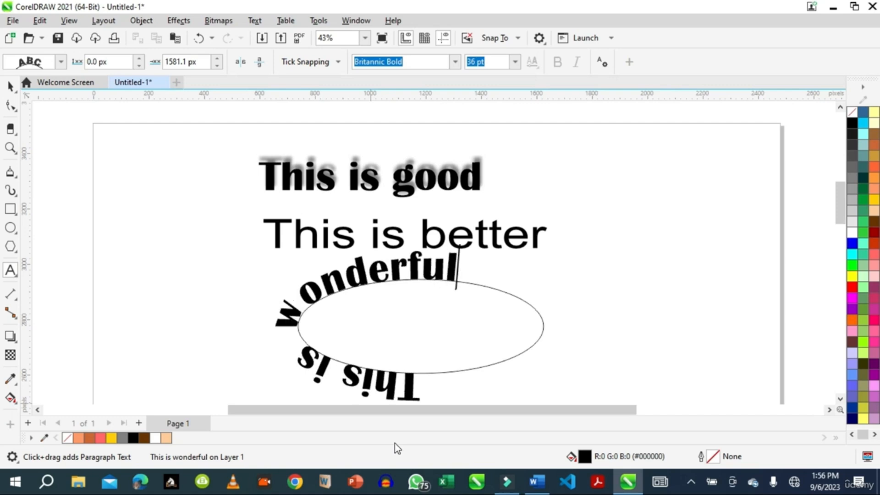
Try to set the path text's font size to 16 pt.
click(407, 272)
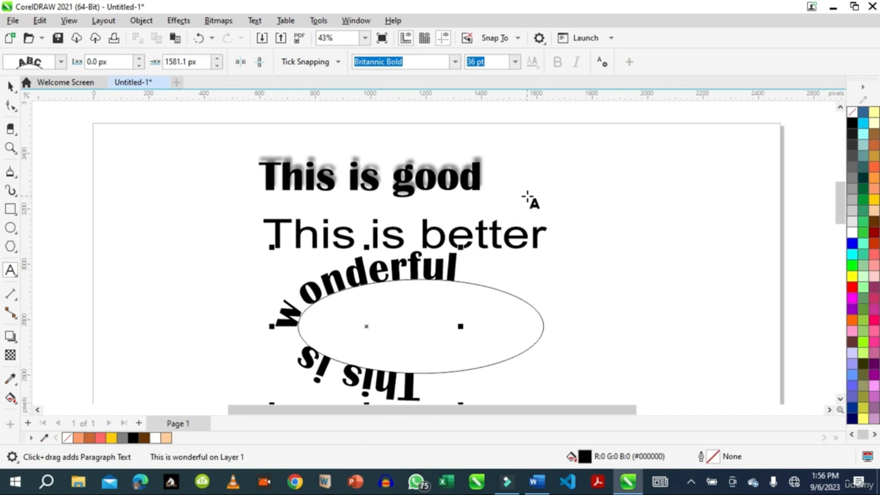
click(515, 61)
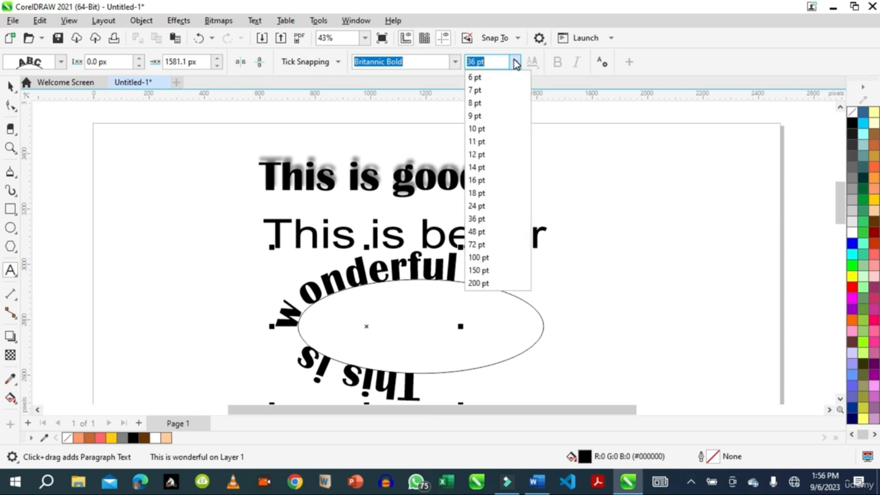
click(477, 181)
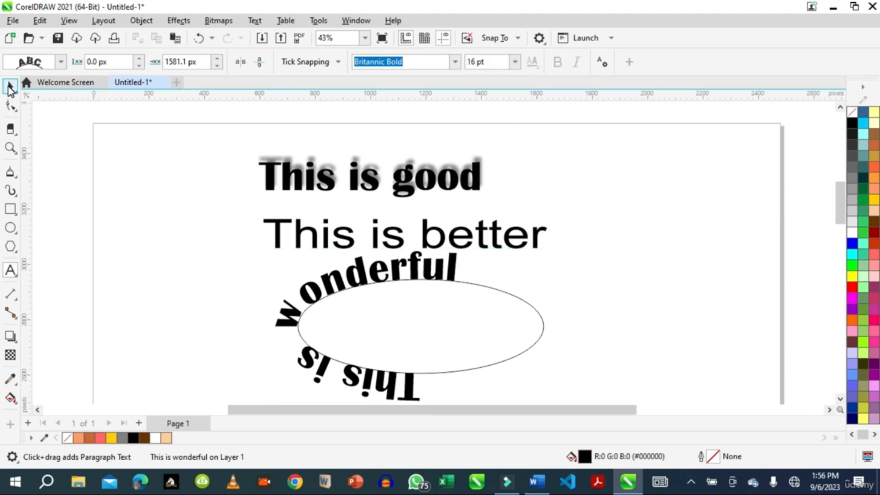
Select the path text and set its font size to 18 pt.
click(10, 86)
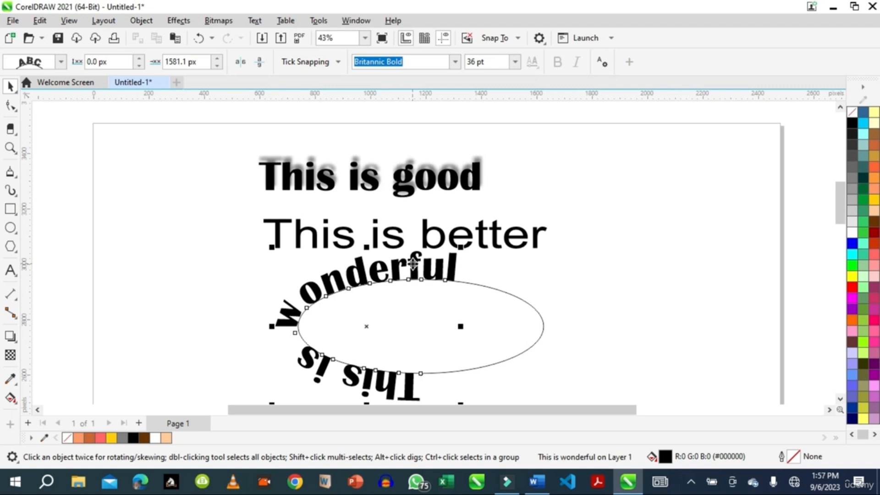
click(516, 62)
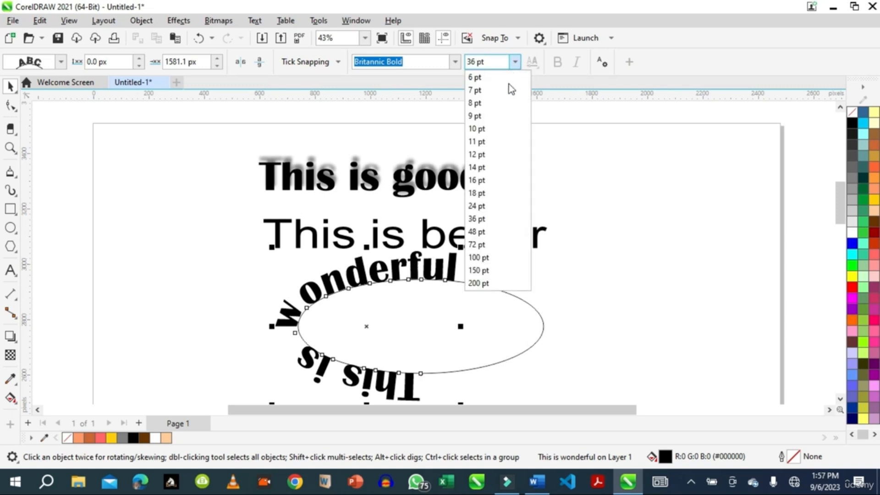
click(477, 193)
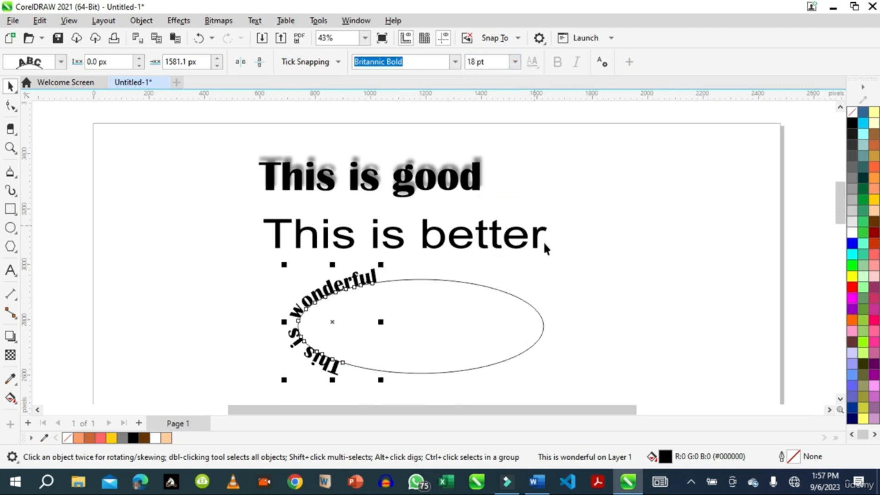
Slide the path text onto the top of the ellipse and narrow the ellipse to about 600 px wide.
drag(329, 285, 459, 272)
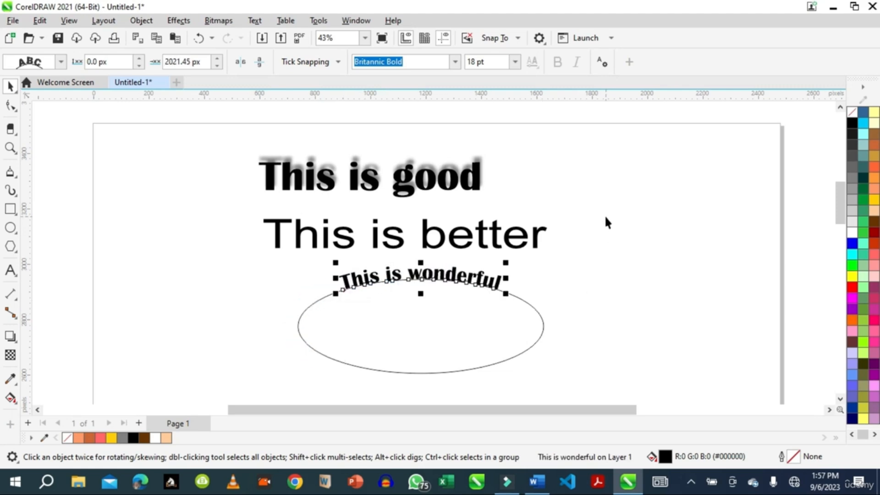
click(640, 309)
click(454, 374)
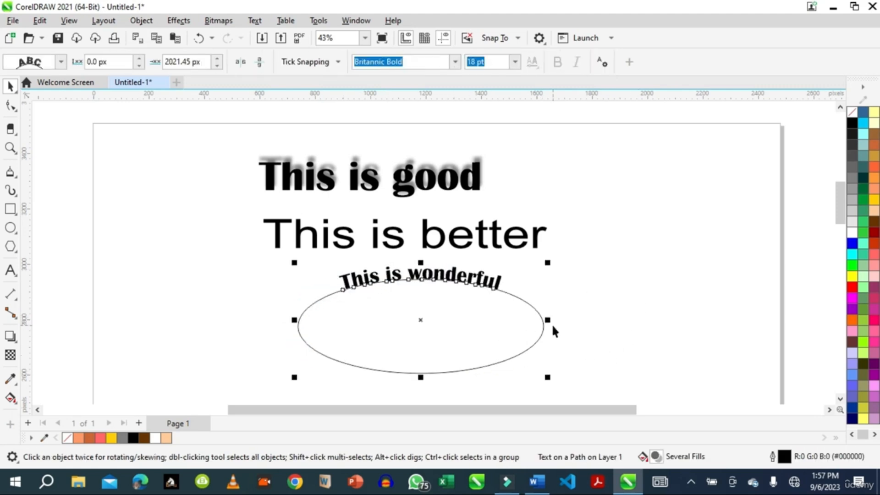
drag(546, 327, 468, 324)
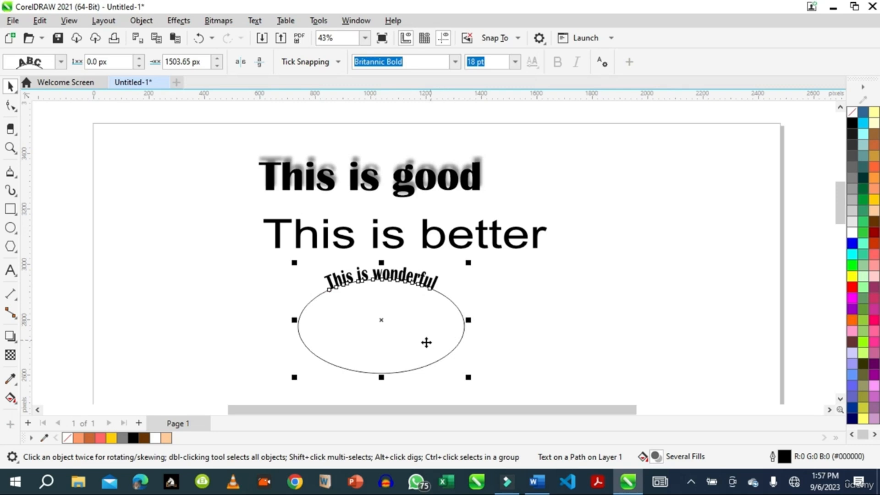
Break the text apart from the ellipse and move the ellipse to the upper right of the page.
click(139, 21)
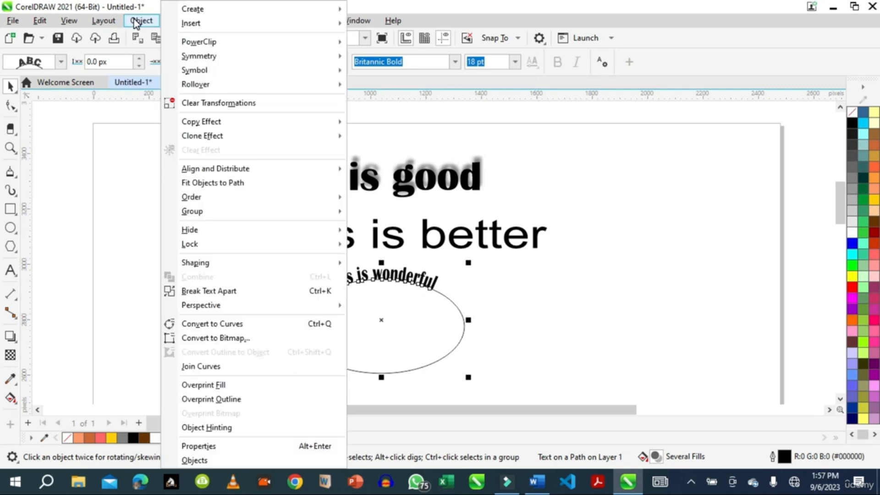
click(210, 292)
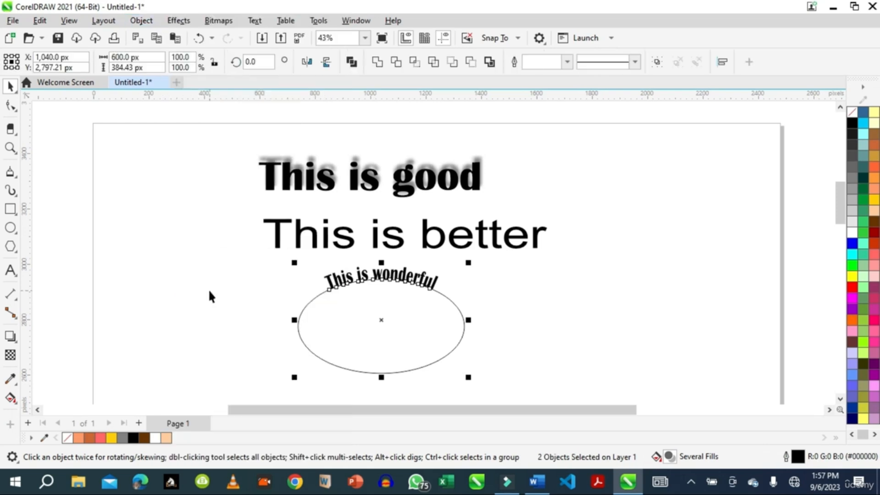
click(636, 323)
drag(452, 351, 762, 254)
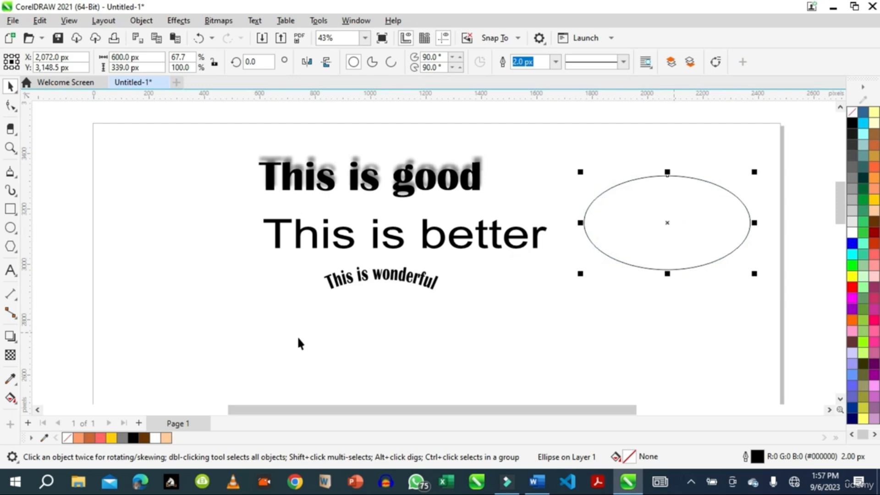
Move the curved 'This is wonderful' text left of the others and nudge 'This is better' up under the heading.
drag(385, 282, 189, 214)
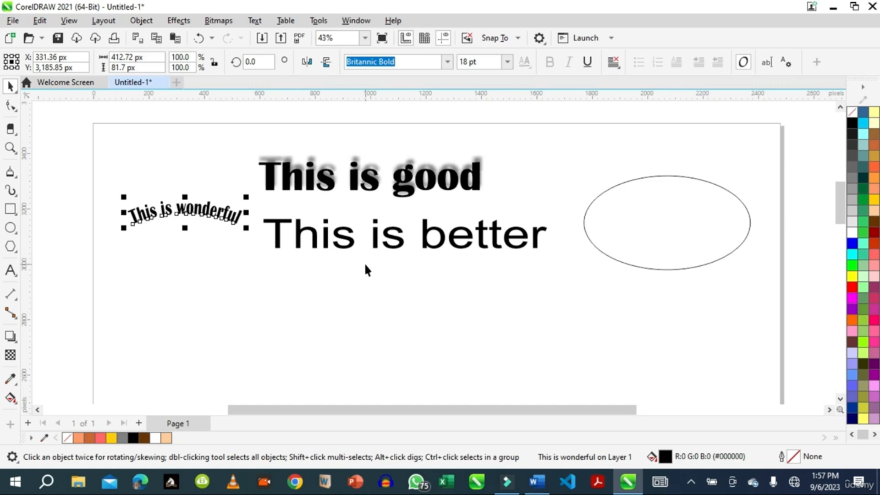
drag(397, 239, 399, 220)
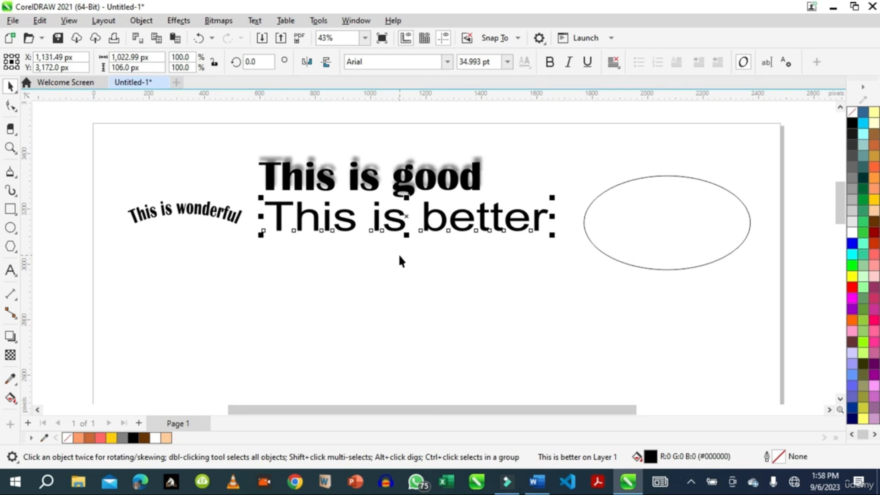
Create a paragraph text frame about 648 x 435 px below the texts and fill it with placeholder text 'uyuuidusuj kjjuuf m fkkjiif kjkjif kjkjifk kjdfkj'.
click(9, 273)
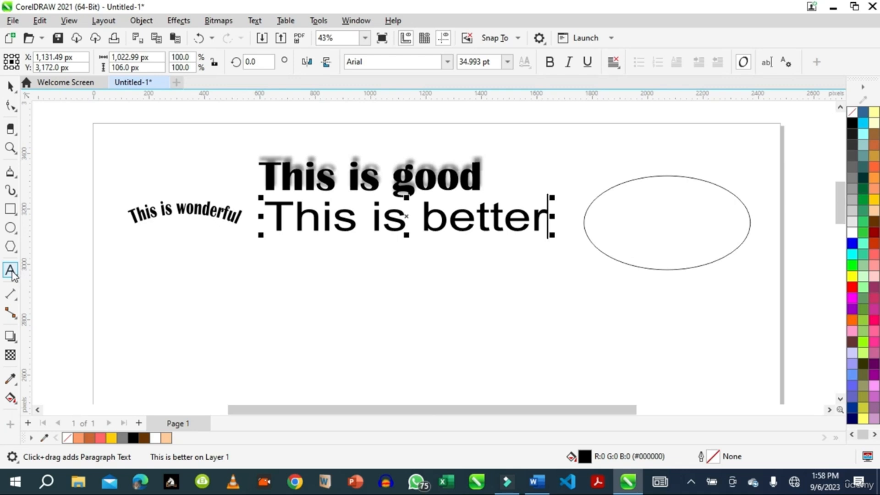
drag(239, 249, 420, 370)
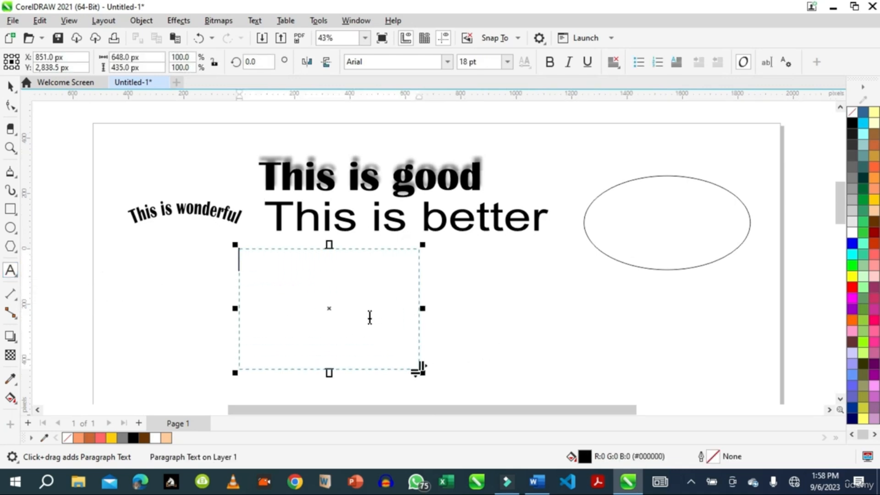
text(uyuuidusuj kj)
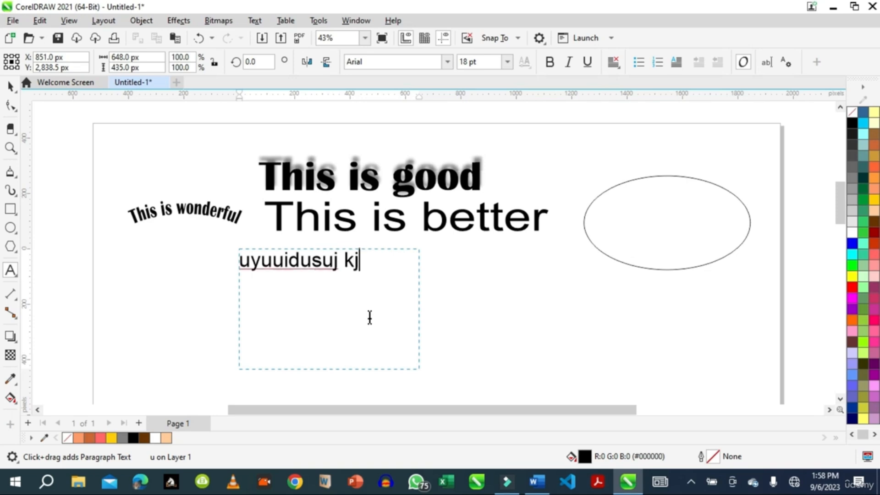
text(juuf m fkkjiif  )
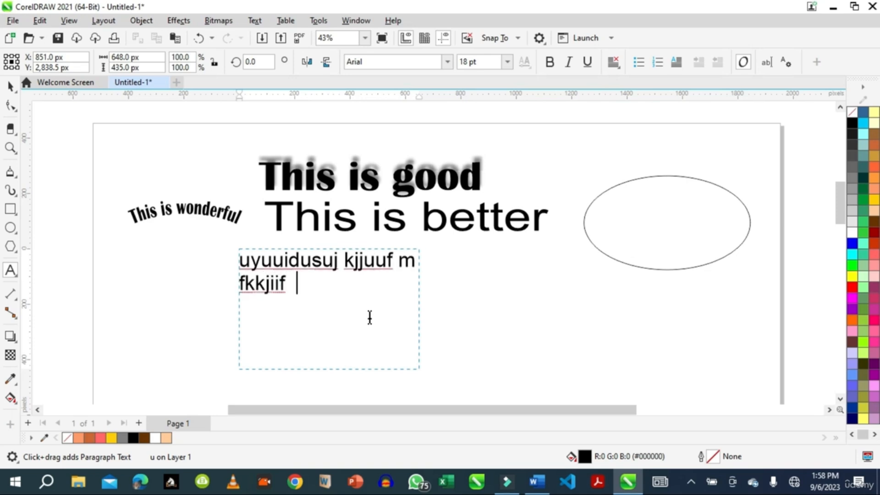
text(kjkjif kjkjifk kjdfkj)
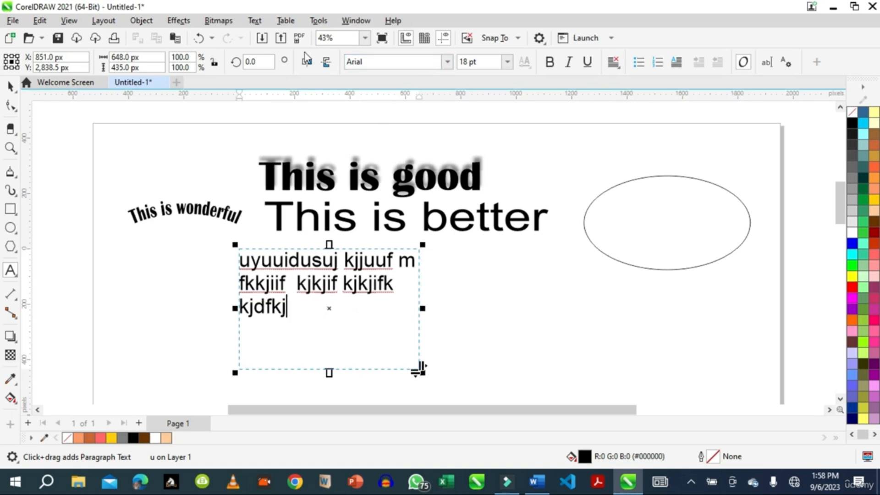
Open the Properties docker and select the paragraph text to show its character settings.
click(9, 87)
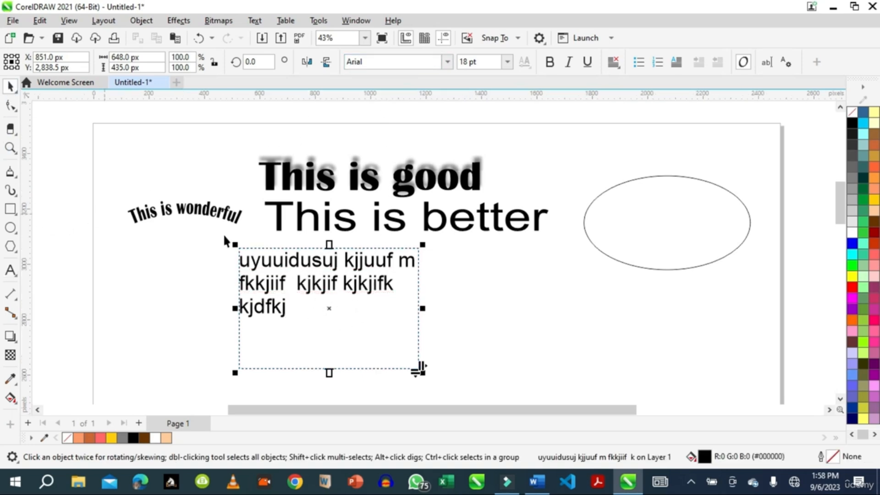
click(279, 255)
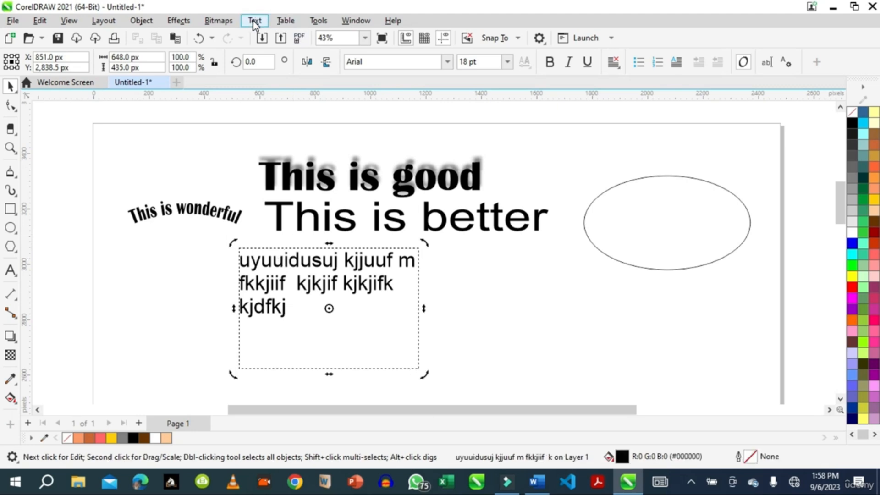
click(356, 21)
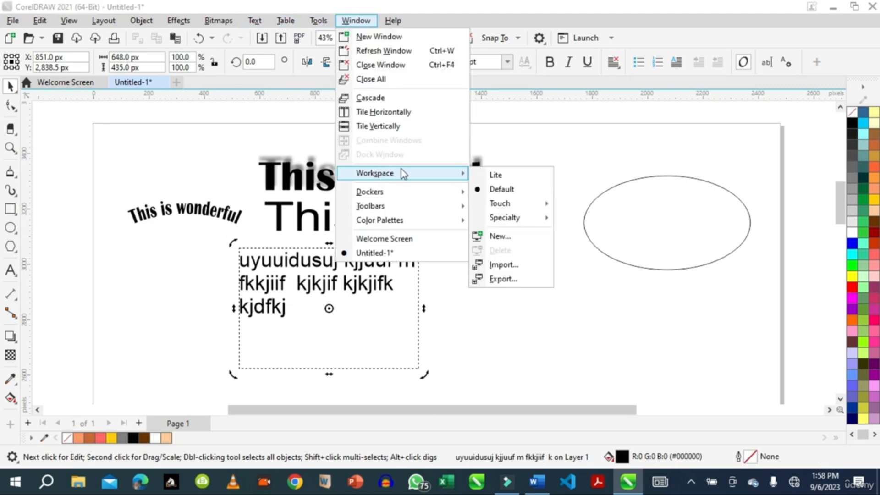
mouse_move(390, 192)
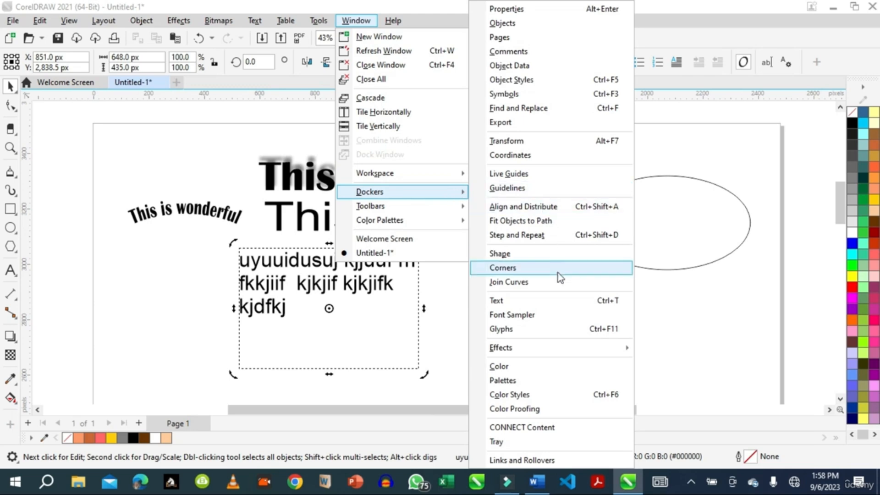
mouse_move(533, 353)
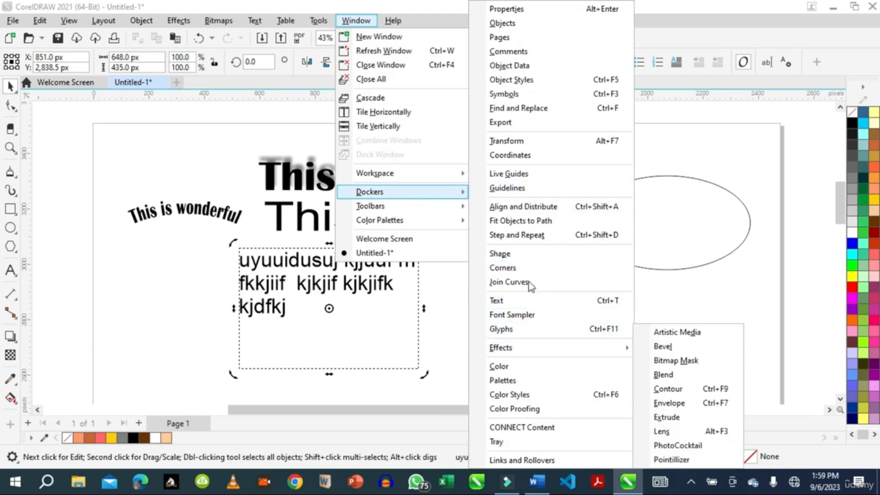
click(512, 9)
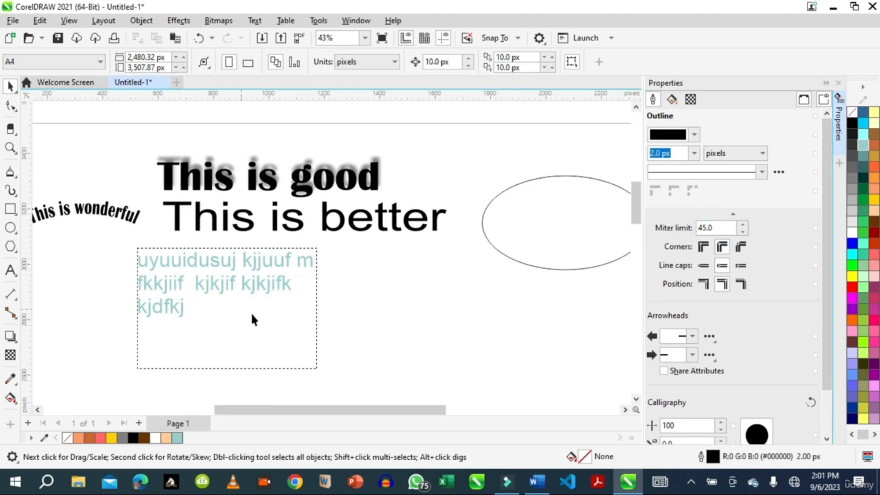
click(251, 282)
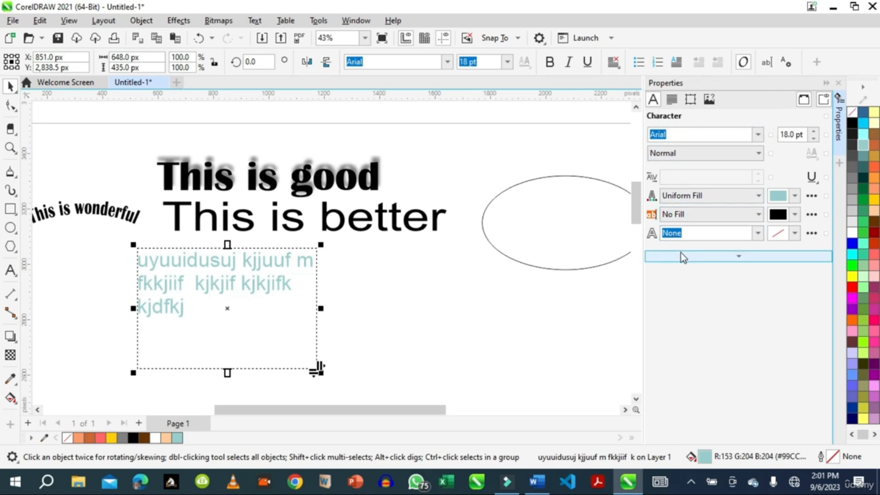
Inspect the paragraph and character settings of the paragraph text and the 'This is good' heading in the Properties docker.
click(671, 101)
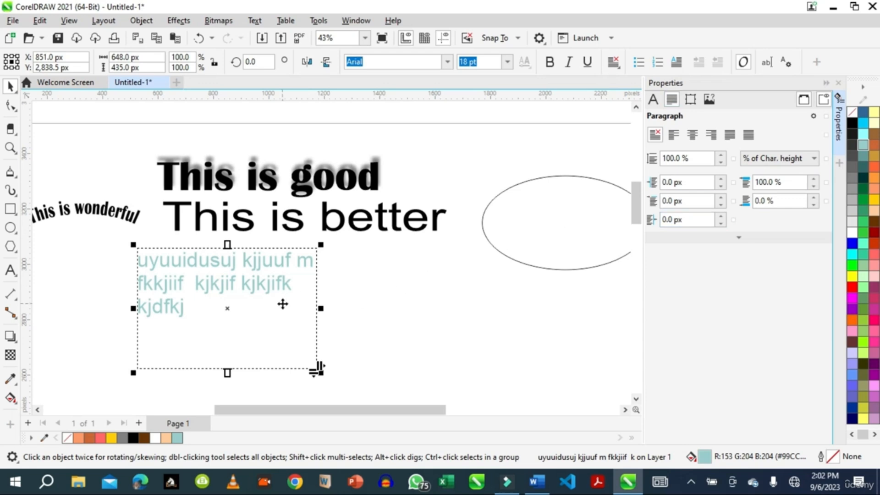
click(355, 178)
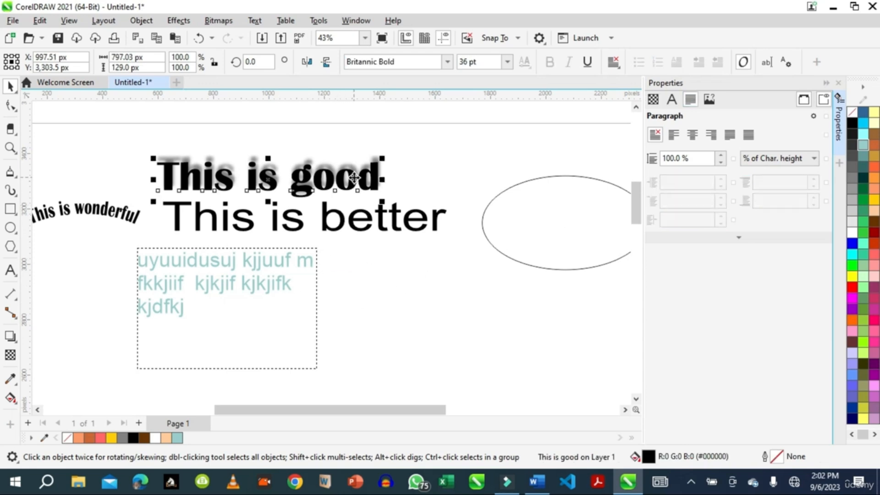
click(671, 101)
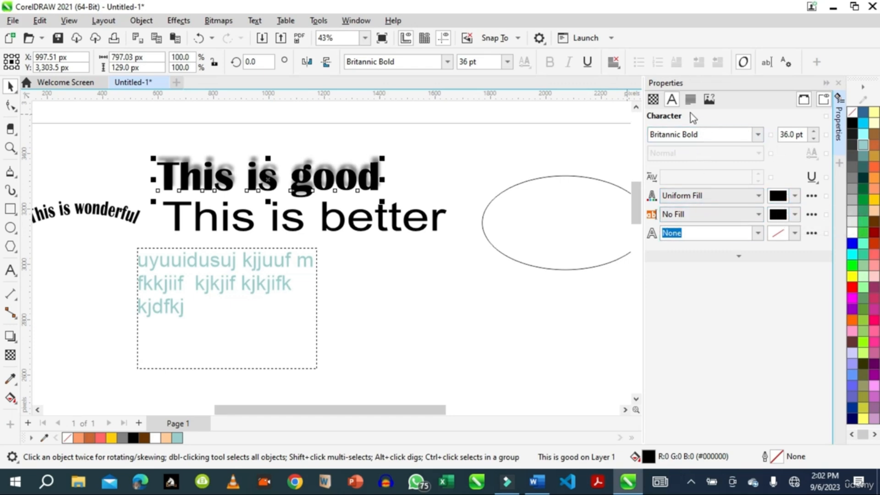
click(279, 282)
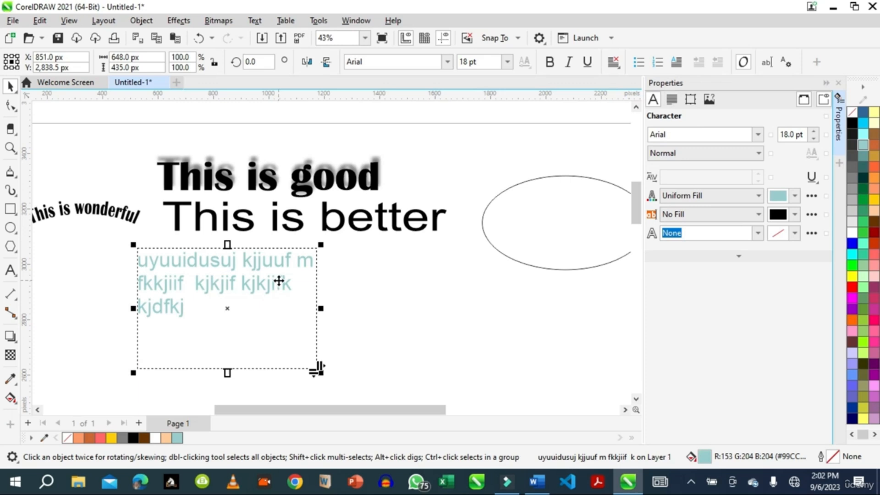
click(672, 99)
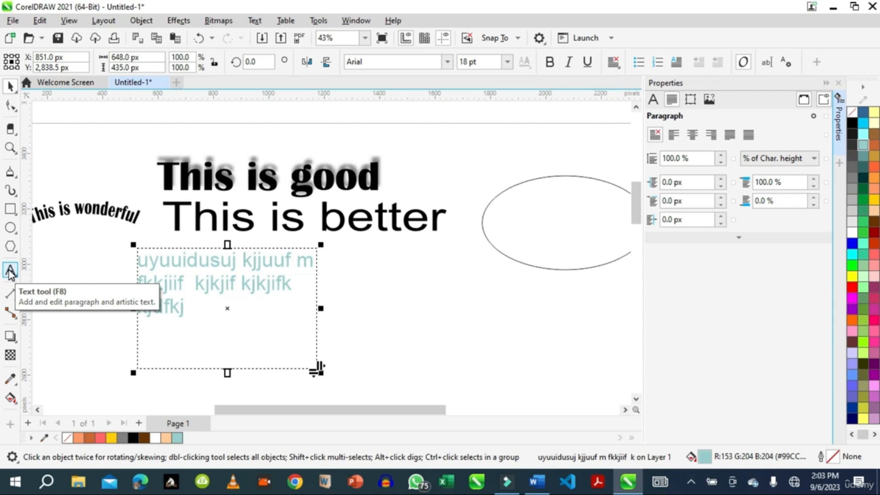
Nudge 'This is better' slightly left, reselect the paragraph text, and close the Properties docker.
click(242, 220)
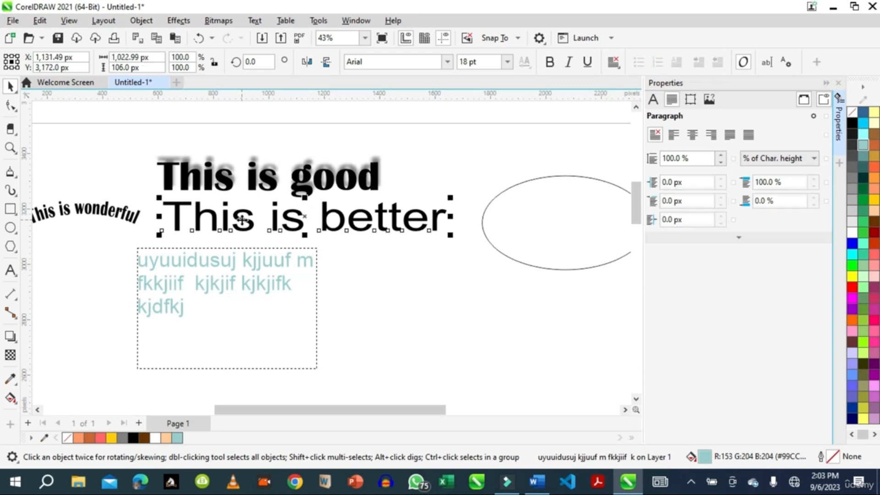
drag(242, 220, 235, 219)
click(219, 281)
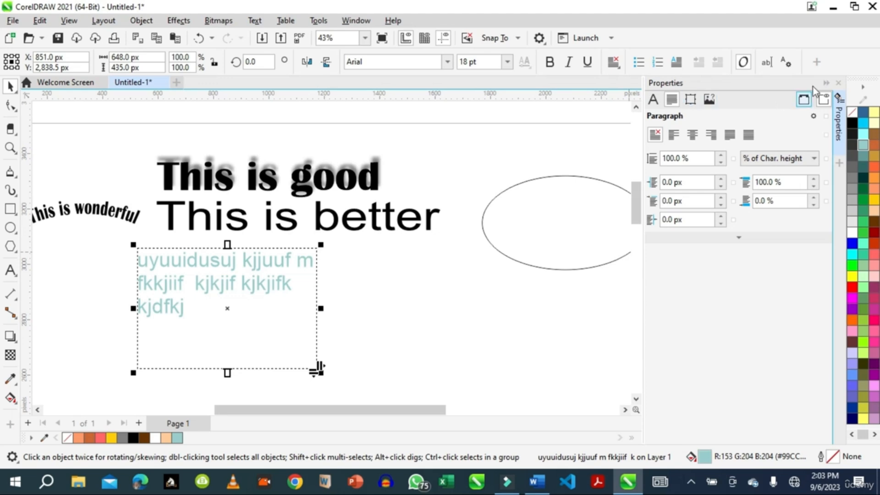
click(827, 83)
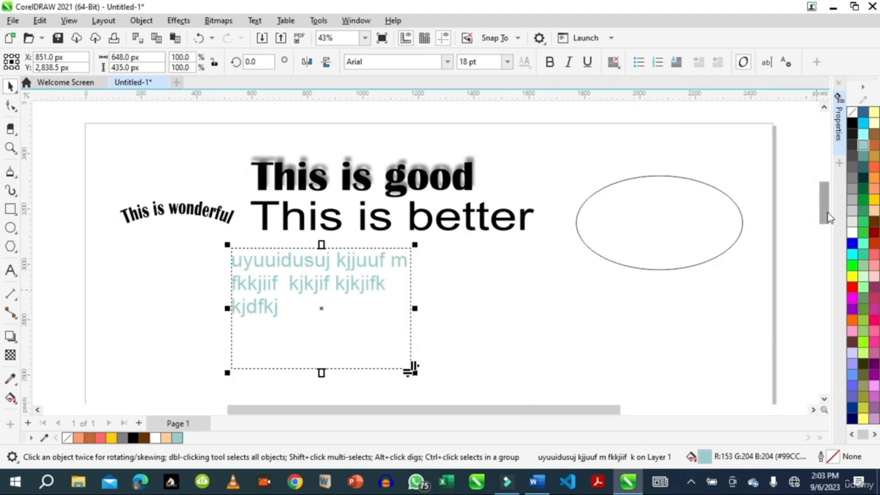
Create a new A4 RGB document with the default 2480.32 x 3507.87 px size and 300 dpi.
scroll(828, 222, down, 1)
scroll(827, 225, up, 1)
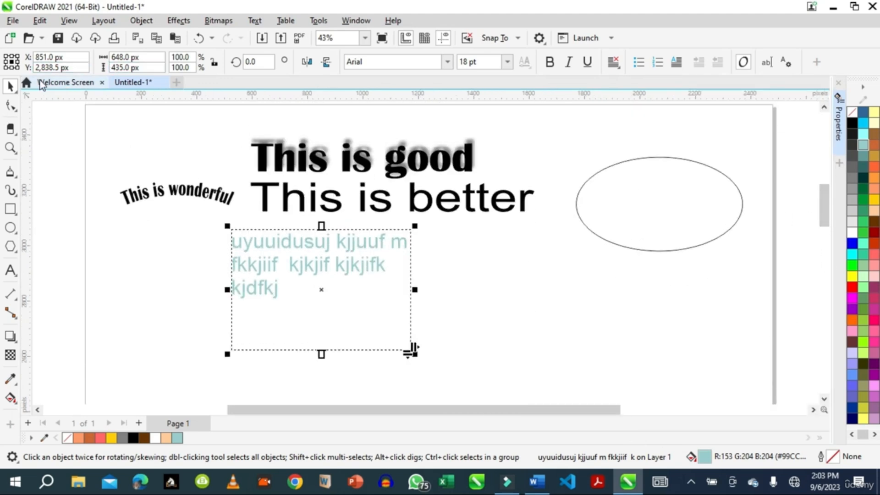
click(177, 83)
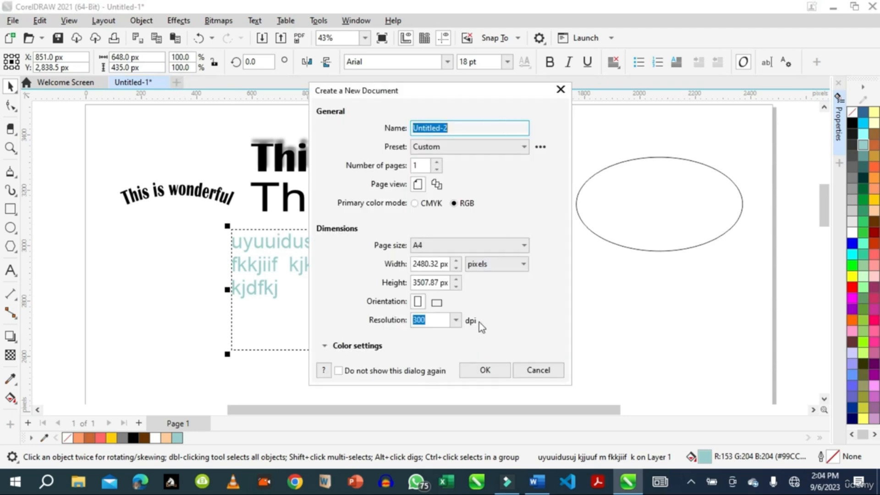
click(485, 371)
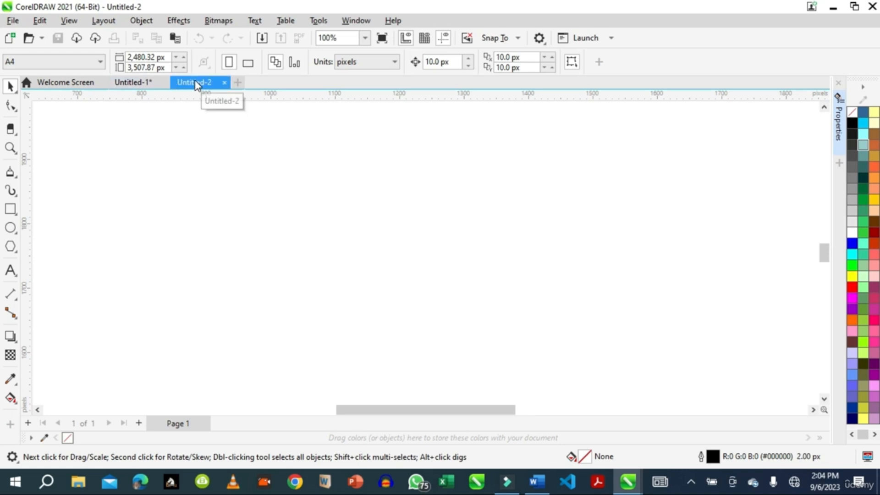
Return to Untitled-1, add three more pages, and go back to Page 1.
click(136, 81)
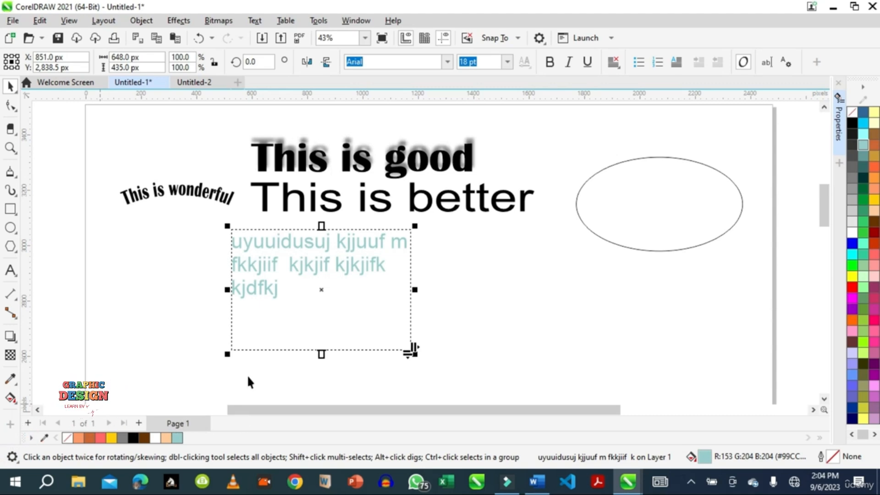
click(138, 423)
click(139, 422)
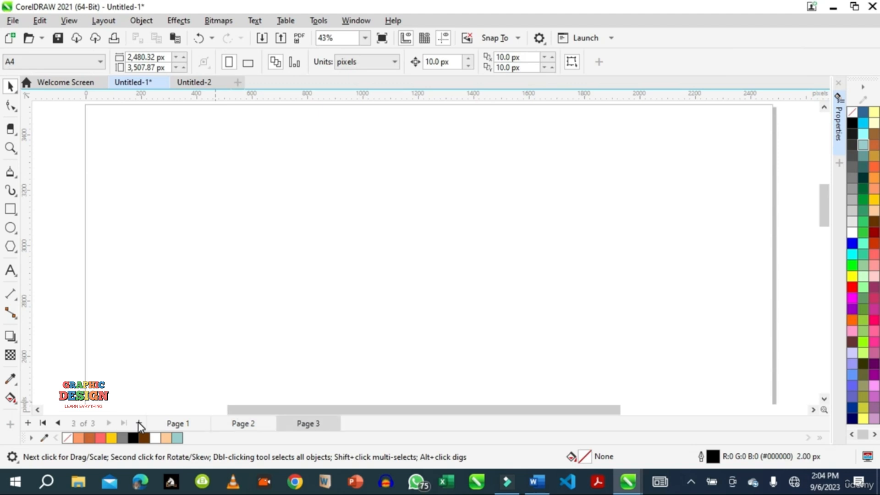
click(139, 423)
click(175, 427)
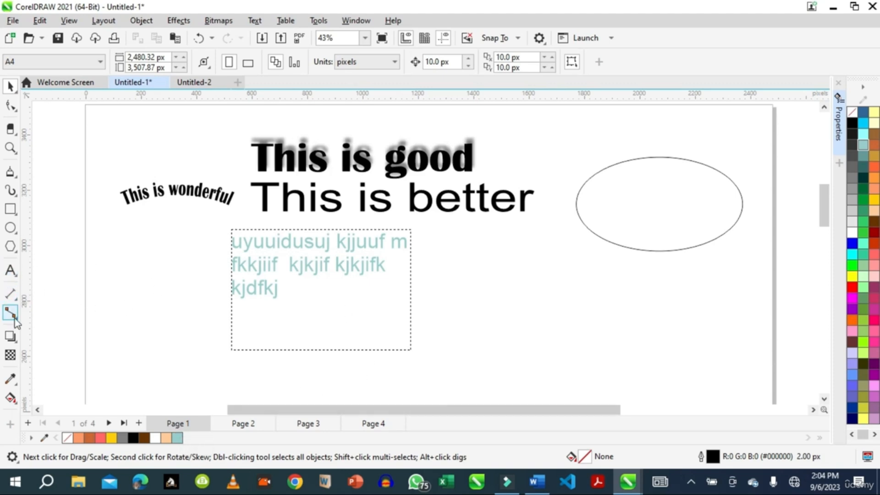
Switch to Word and copy the opening sentences of the Introduction paragraph about cultural intelligence.
click(14, 277)
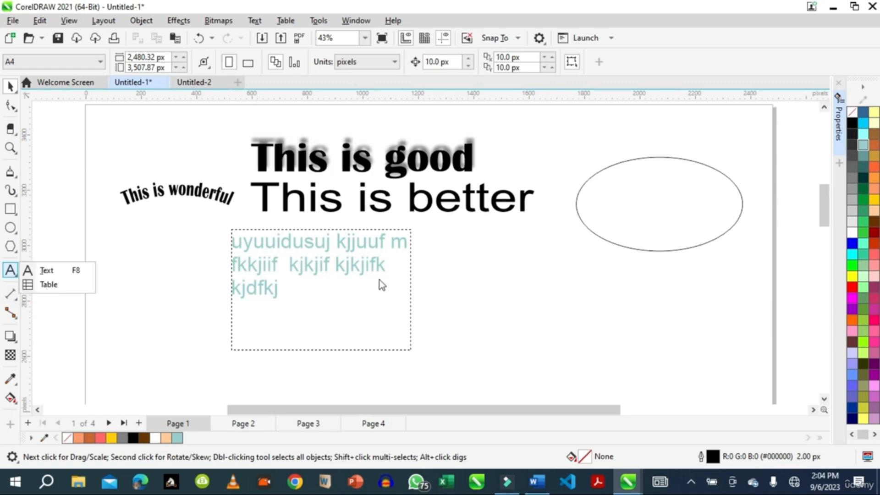
click(317, 265)
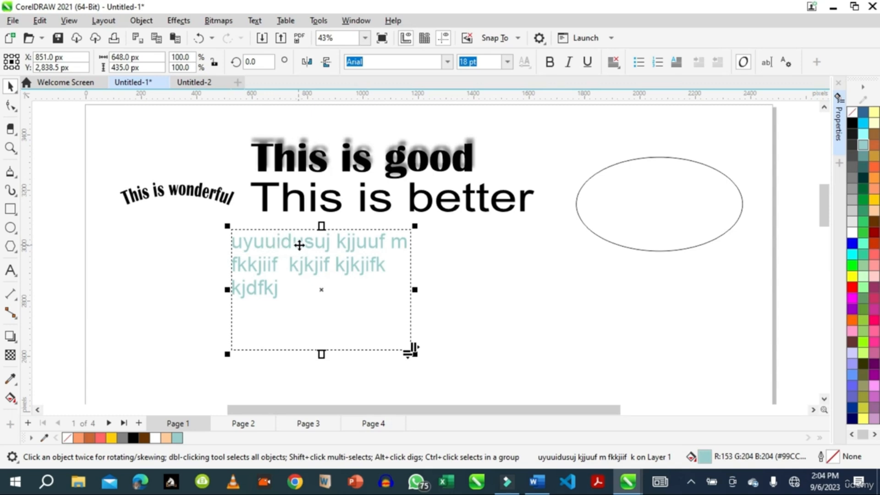
click(534, 483)
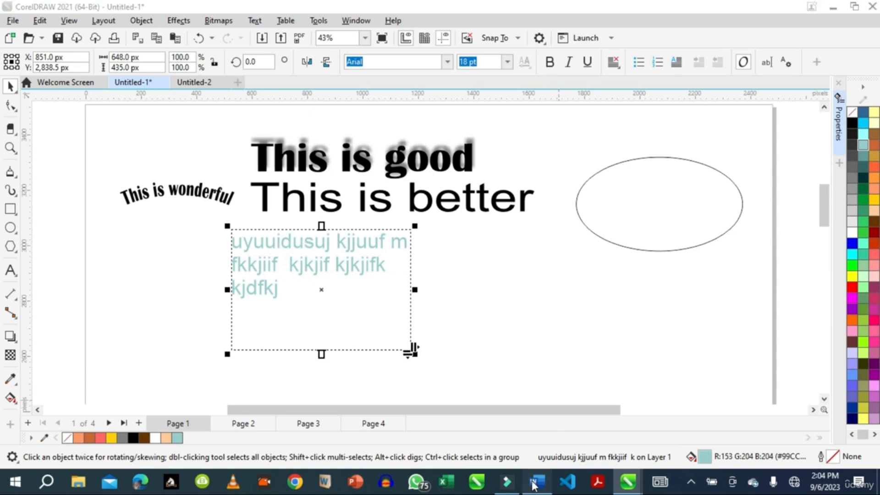
drag(236, 183, 557, 223)
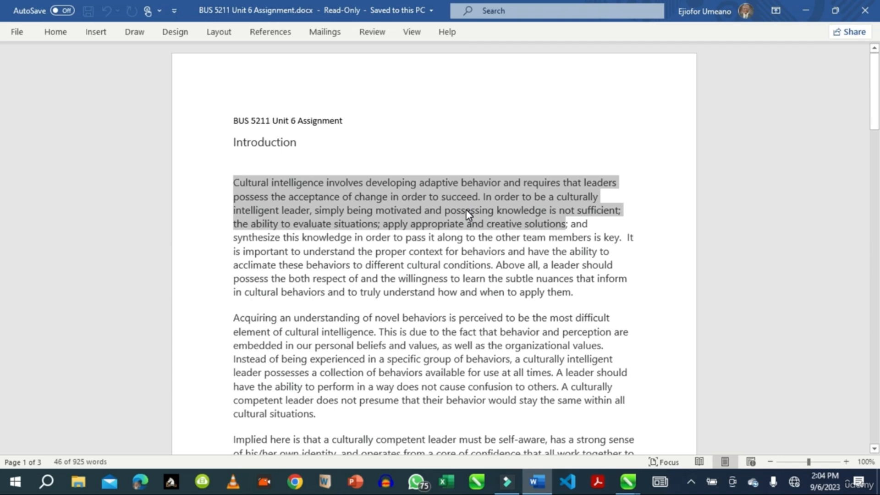
right_click(480, 206)
key(Escape)
right_click(480, 205)
click(515, 233)
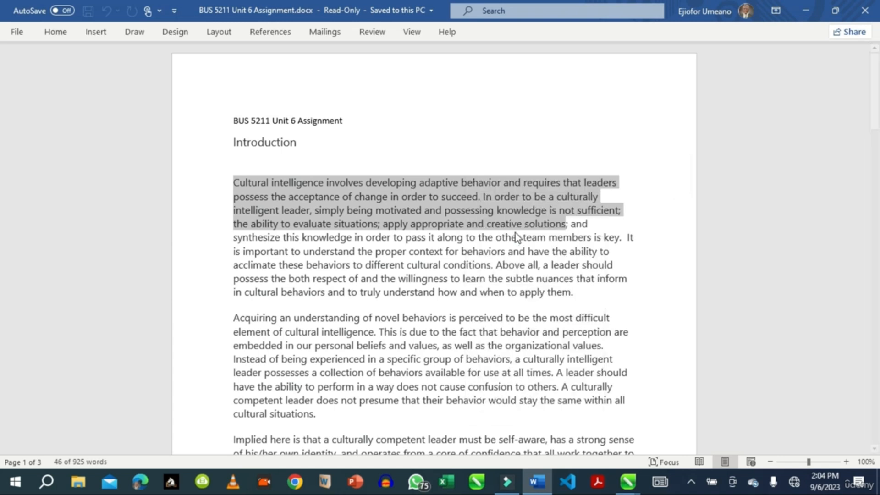
Return to CorelDRAW and paste the copied text onto the page as an object.
click(627, 483)
click(574, 426)
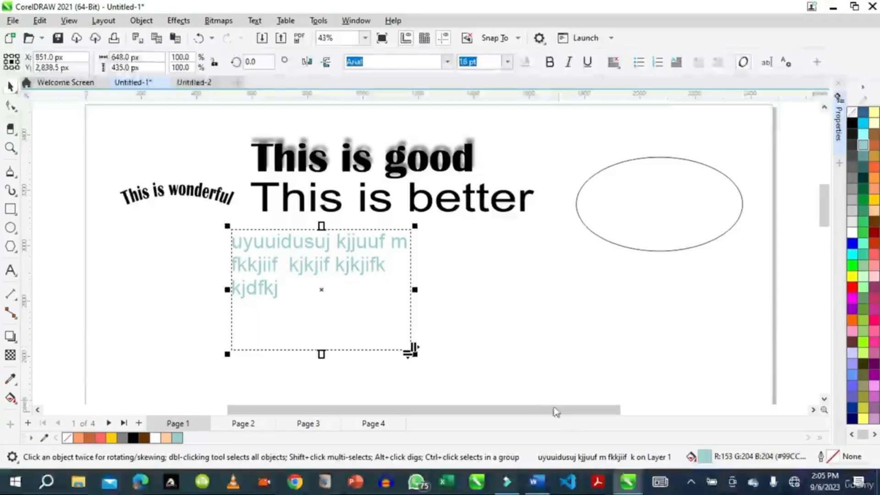
click(475, 270)
right_click(487, 237)
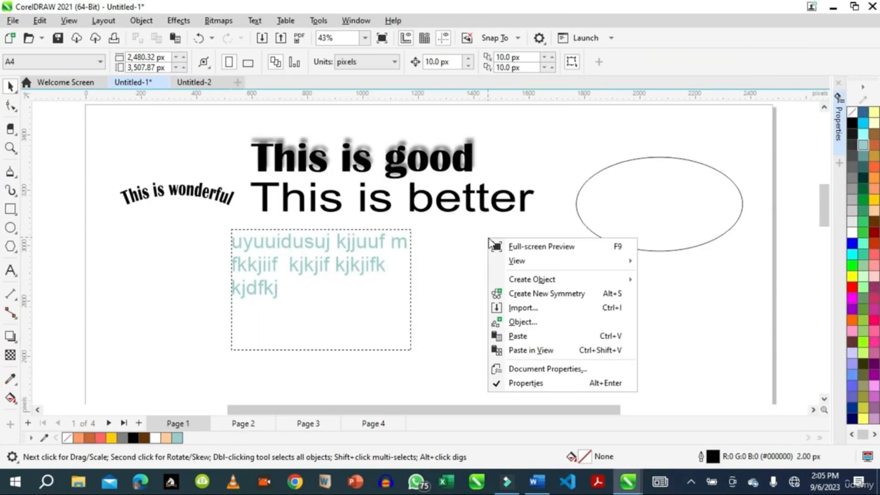
click(522, 336)
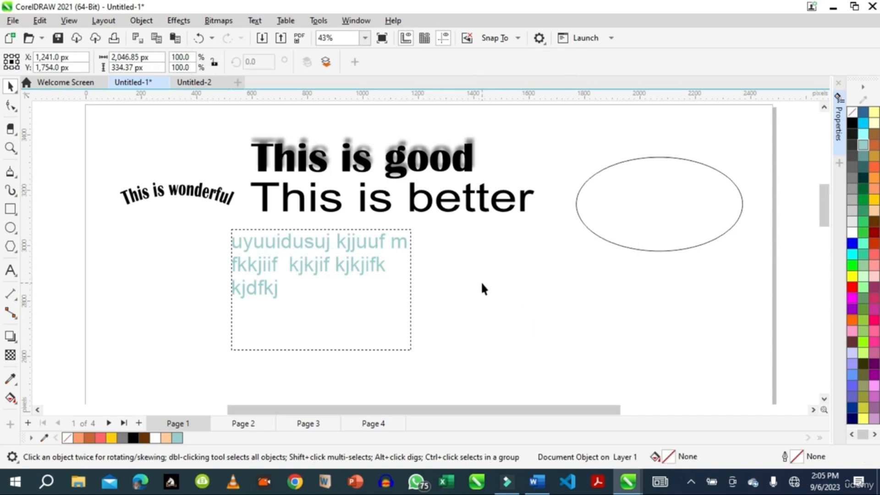
Zoom out, move and shrink the pasted text object, then delete it.
scroll(465, 260, down, 1)
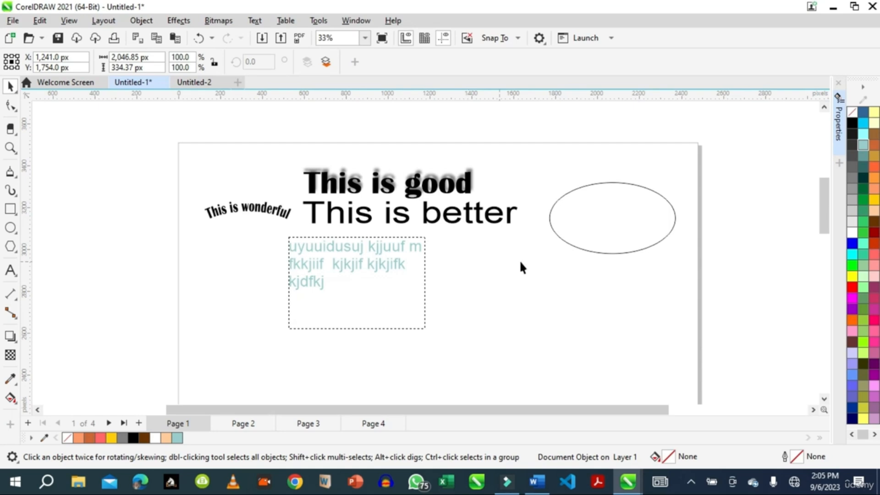
drag(824, 205, 824, 255)
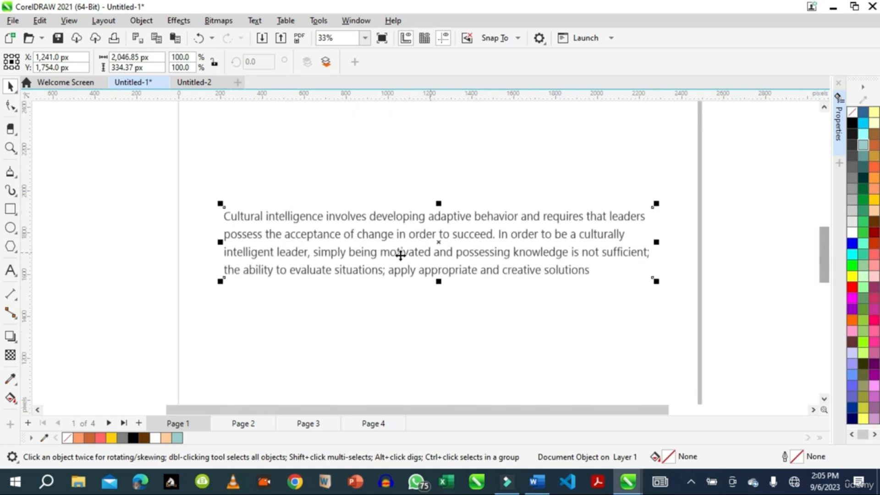
drag(440, 245, 446, 225)
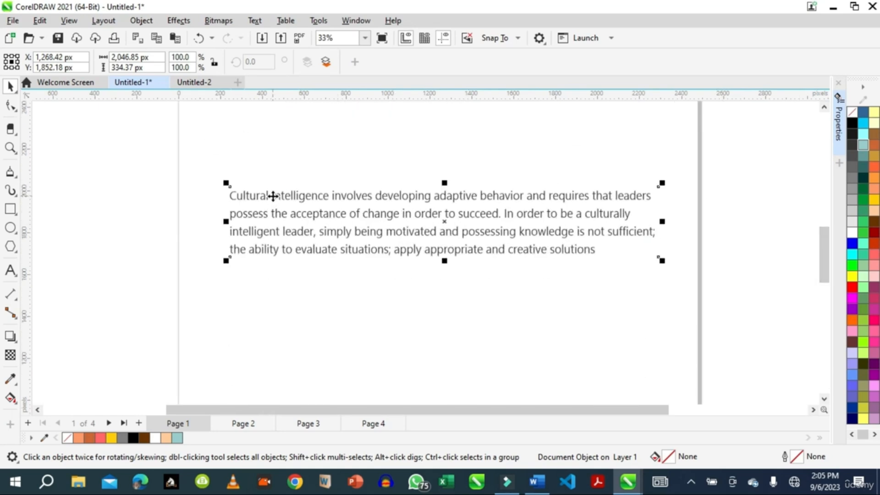
drag(661, 260, 633, 324)
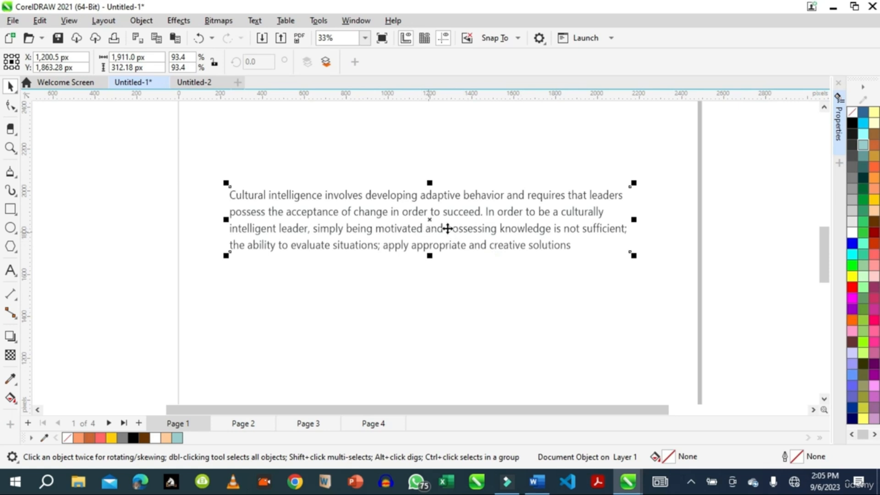
key(Delete)
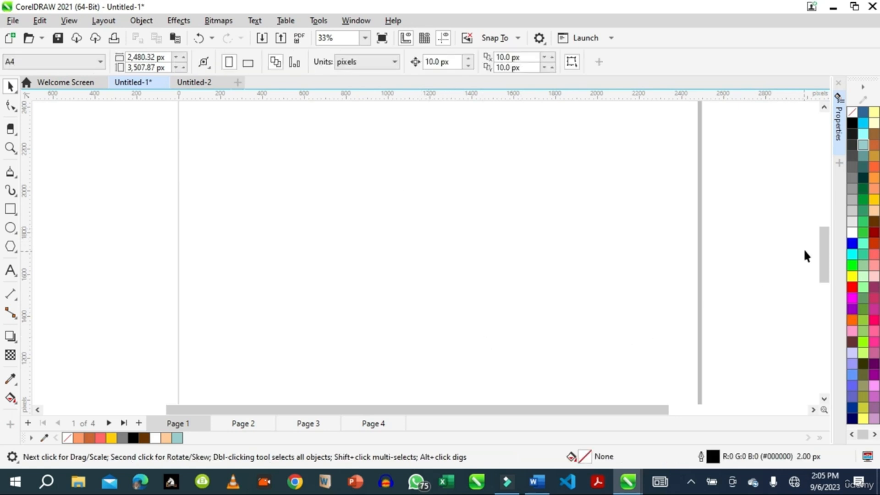
Draw a new paragraph text frame about 934 x 566 px to the right of the placeholder frame.
drag(824, 251, 822, 203)
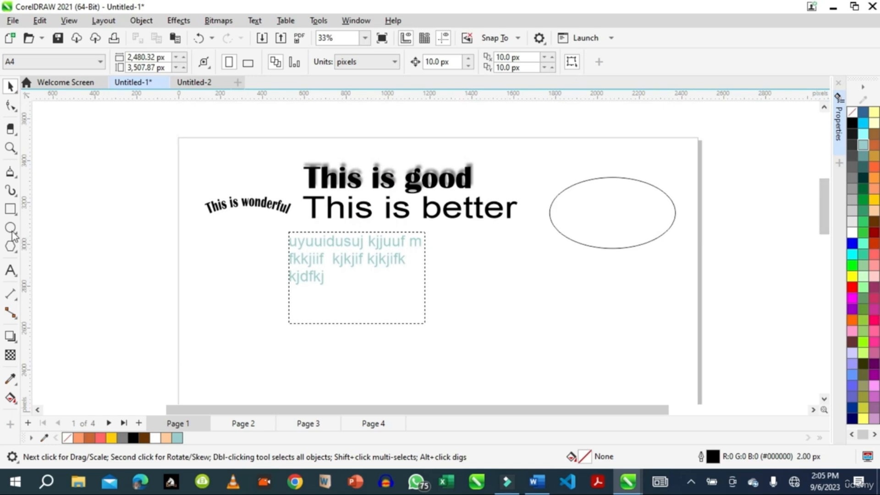
click(10, 270)
drag(468, 271, 664, 389)
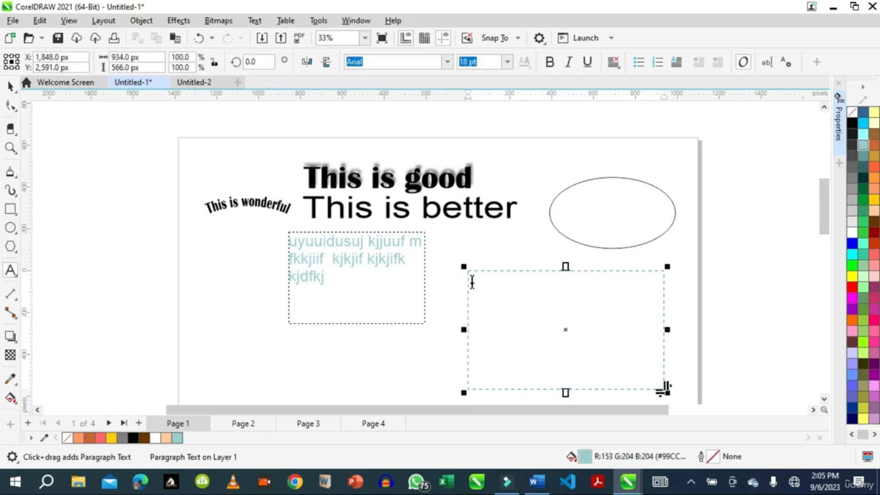
Paste the copied text into the frame keeping fonts and formatting, then extend the frame upward to about 912 px tall.
right_click(472, 278)
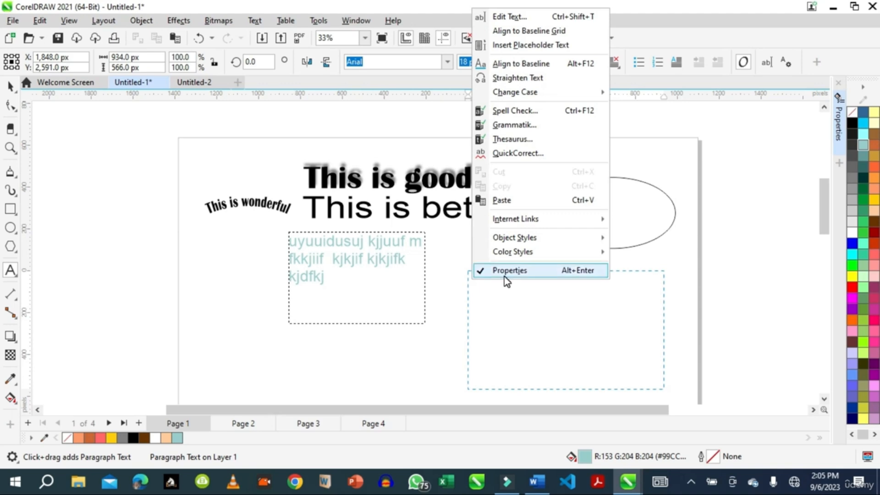
click(503, 201)
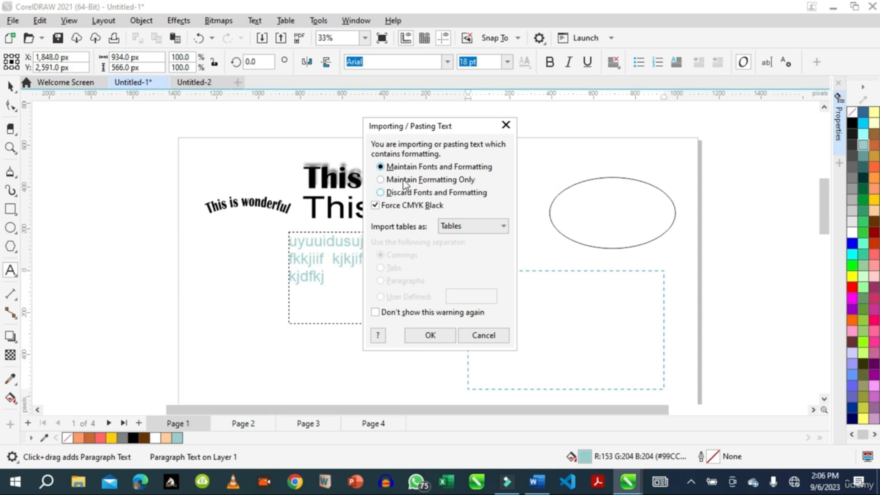
click(430, 336)
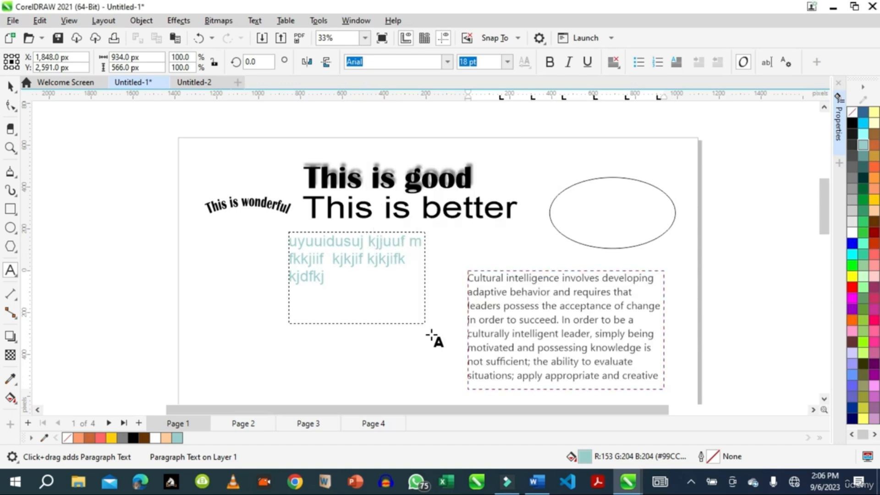
drag(565, 267, 563, 195)
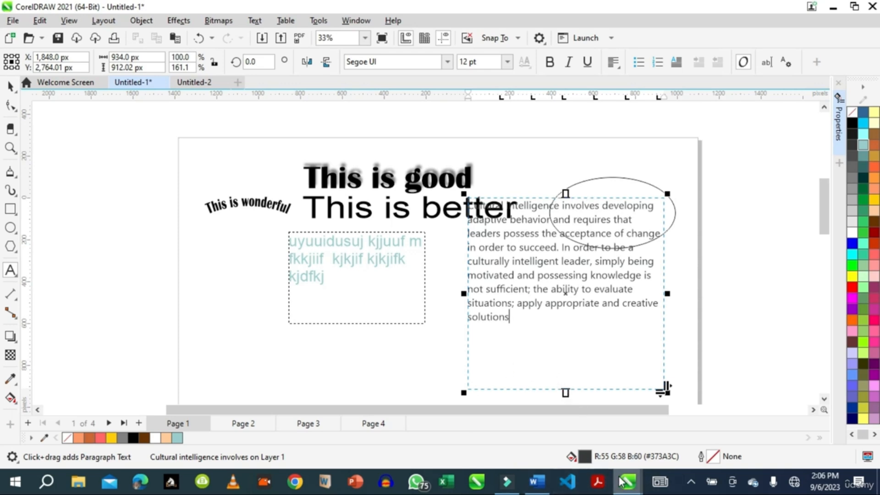
Switch to the Word document and copy the heading line BUS 5211 Unit 6 Assignment.
mouse_move(617, 488)
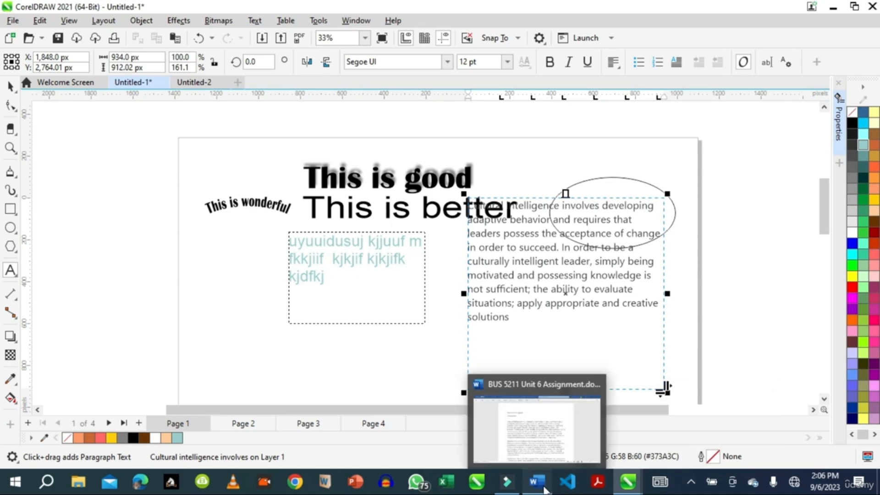
click(537, 481)
click(235, 122)
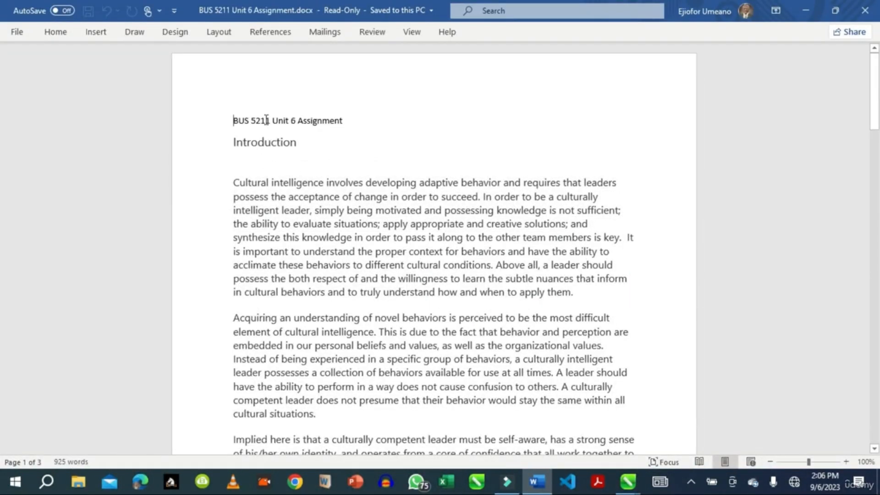
drag(236, 121, 339, 115)
right_click(298, 120)
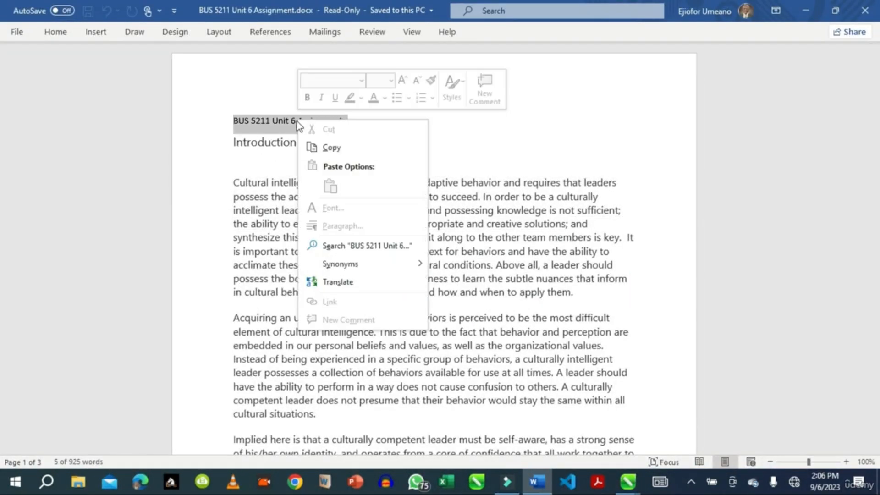
click(344, 150)
Return to CorelDRAW and paste the copied heading as text on the page, keeping fonts and formatting.
mouse_move(629, 487)
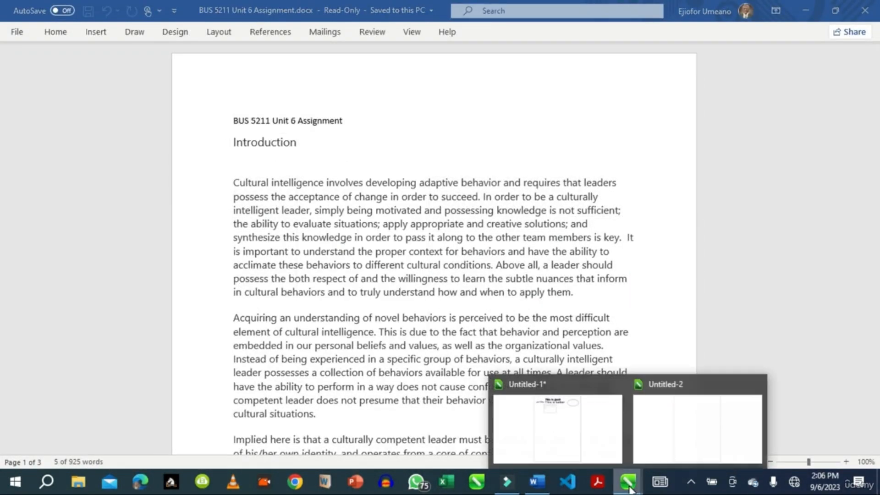
click(599, 433)
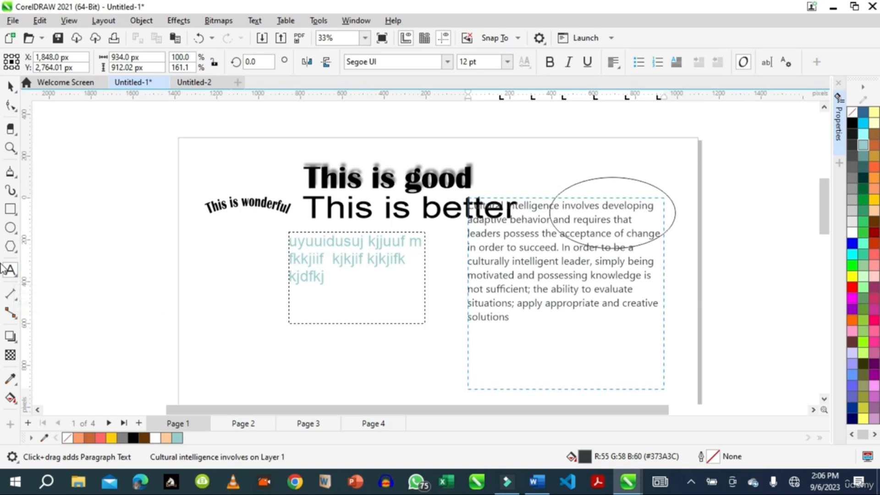
click(197, 267)
right_click(197, 273)
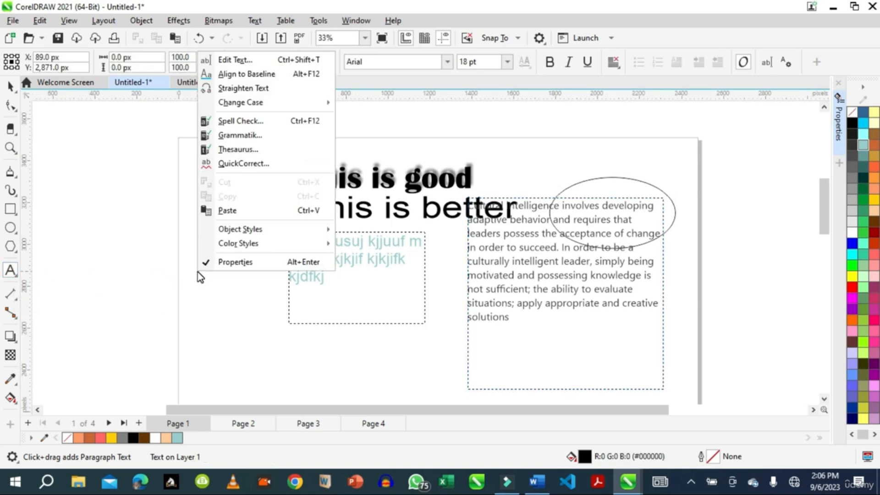
click(236, 211)
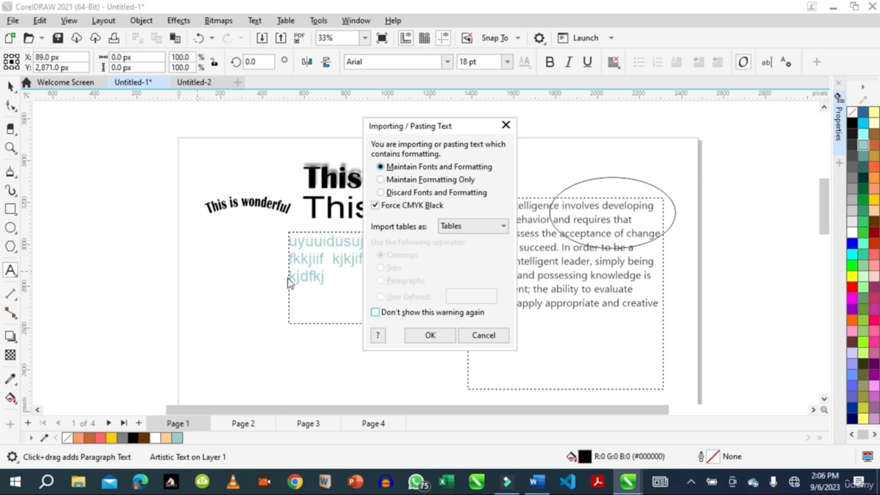
click(427, 337)
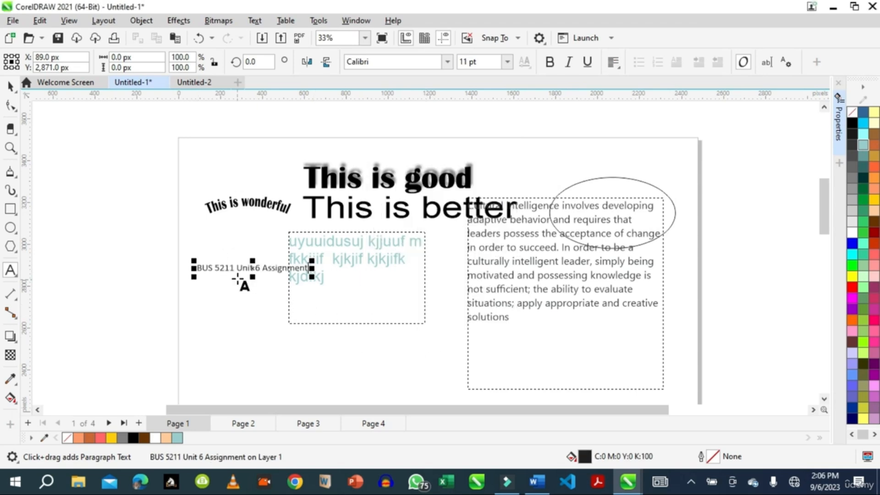
drag(216, 268, 250, 268)
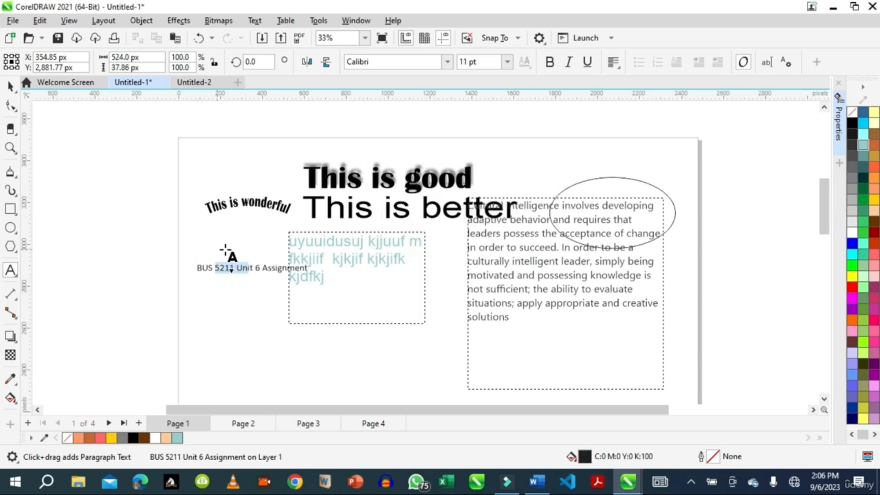
click(248, 235)
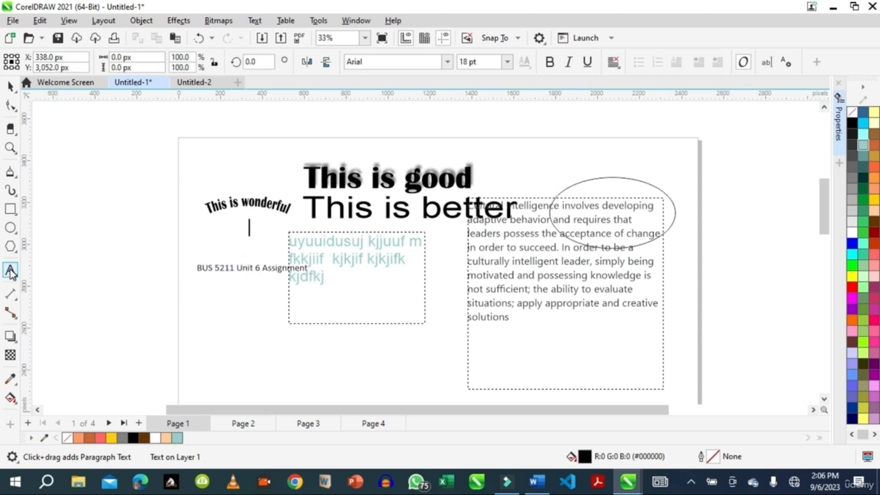
click(201, 341)
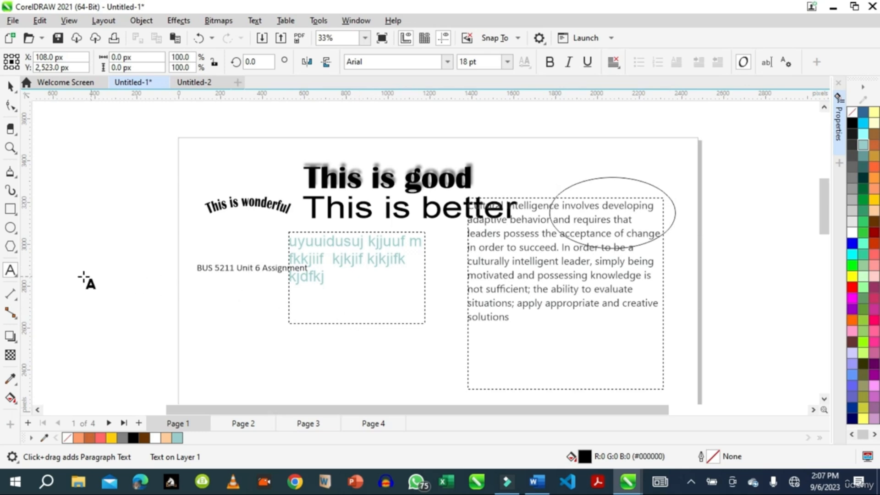
Draw a table with 3 rows and 4 columns, about 919 x 332 px, near the page's upper left.
click(15, 279)
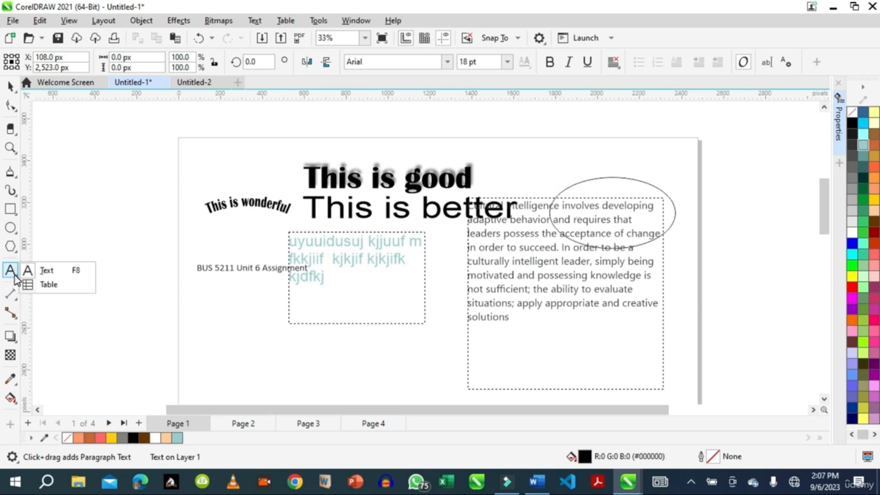
click(45, 285)
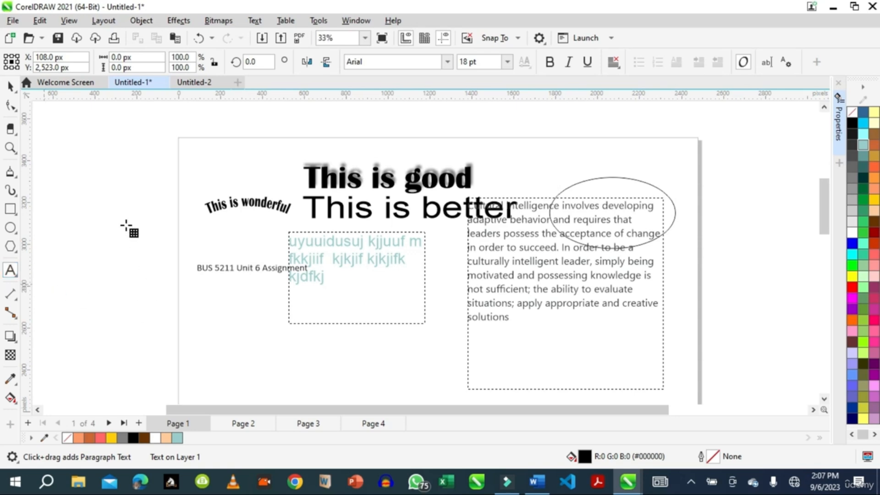
drag(181, 210, 259, 239)
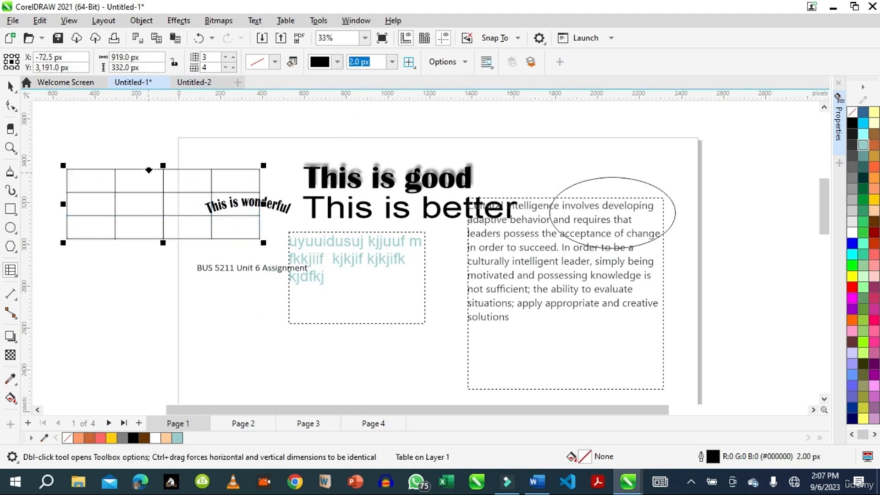
Move the table up and to the right so it sits along the top edge of the page.
click(840, 120)
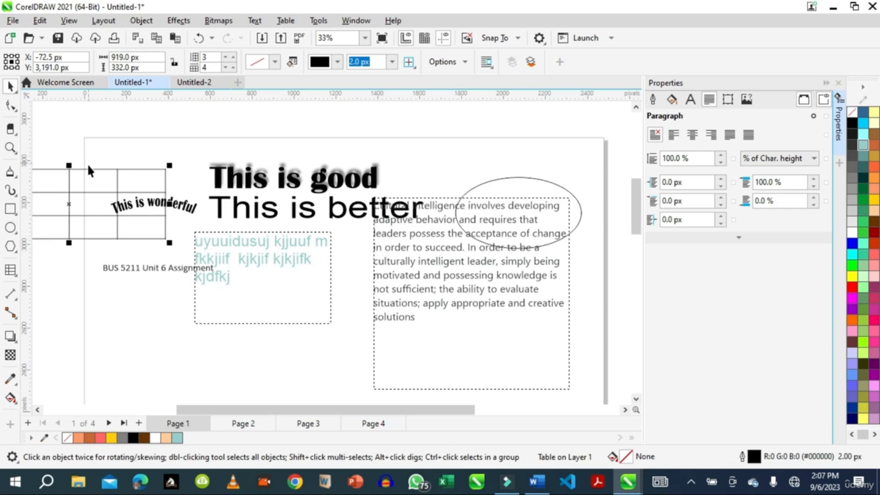
click(69, 167)
click(68, 167)
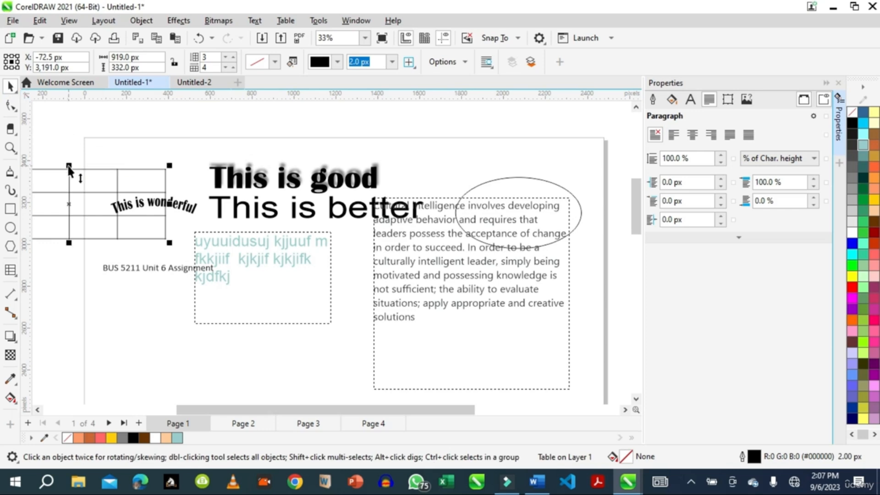
click(10, 107)
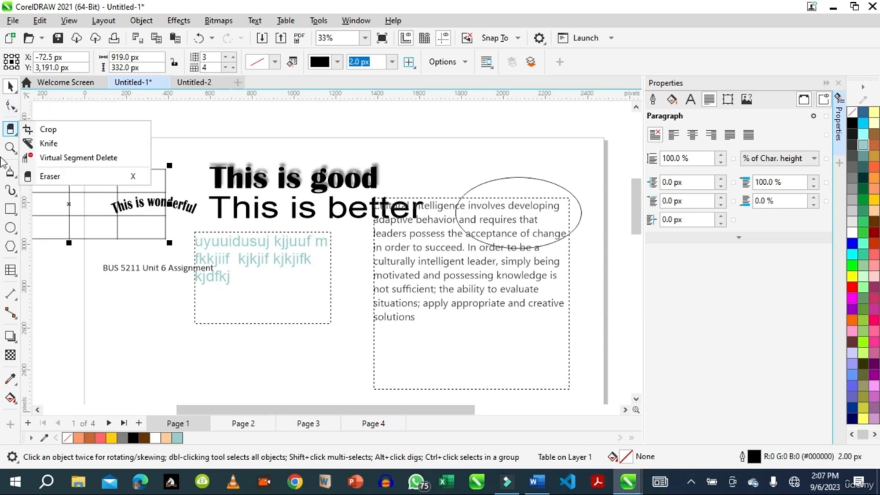
click(10, 172)
drag(153, 169, 260, 115)
click(285, 20)
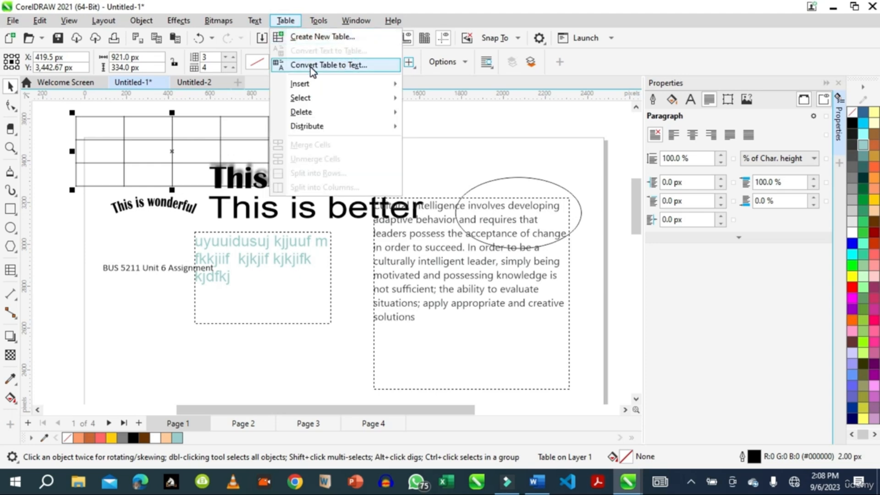
mouse_move(323, 87)
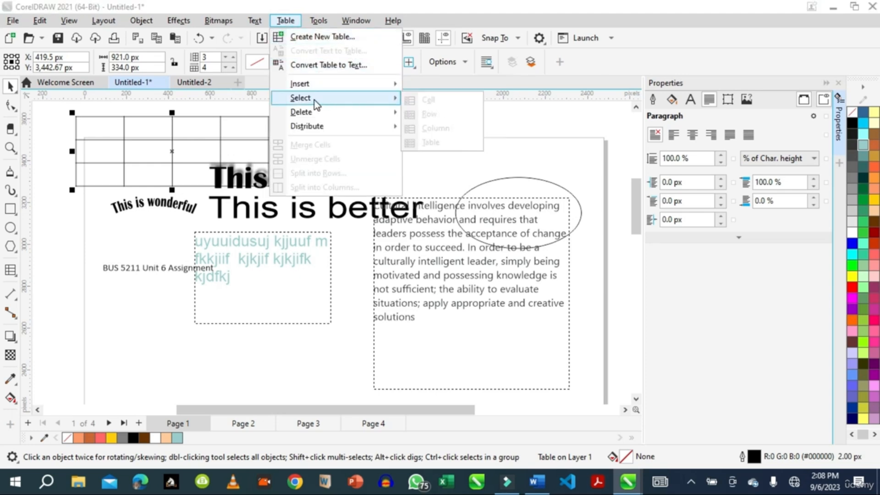
mouse_move(323, 112)
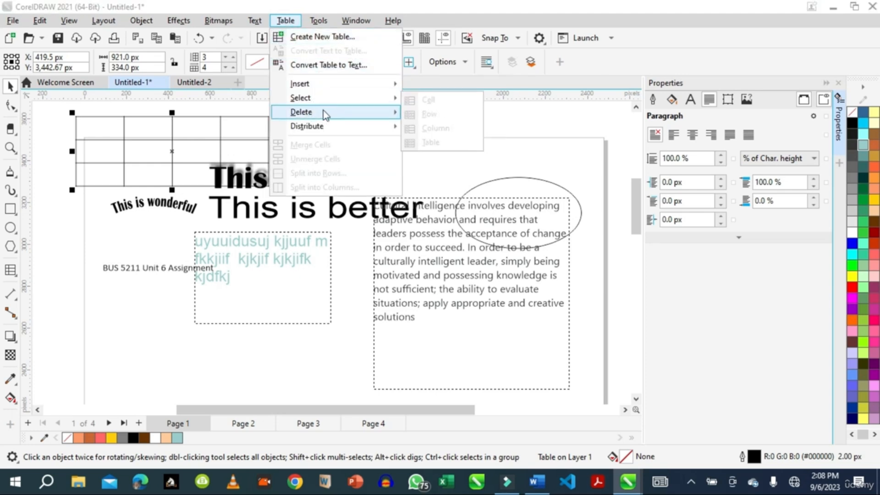
click(99, 127)
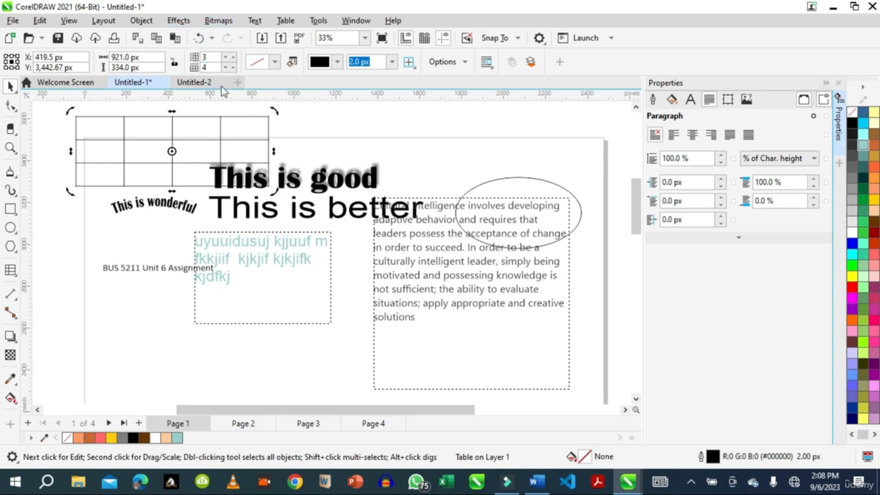
Insert a new embedded object of type Microsoft Word Document into the drawing.
click(145, 22)
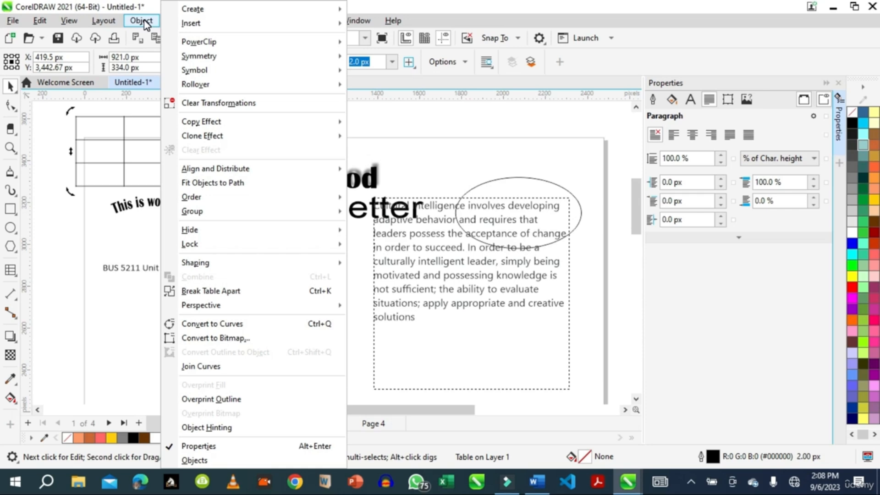
mouse_move(102, 23)
mouse_move(71, 22)
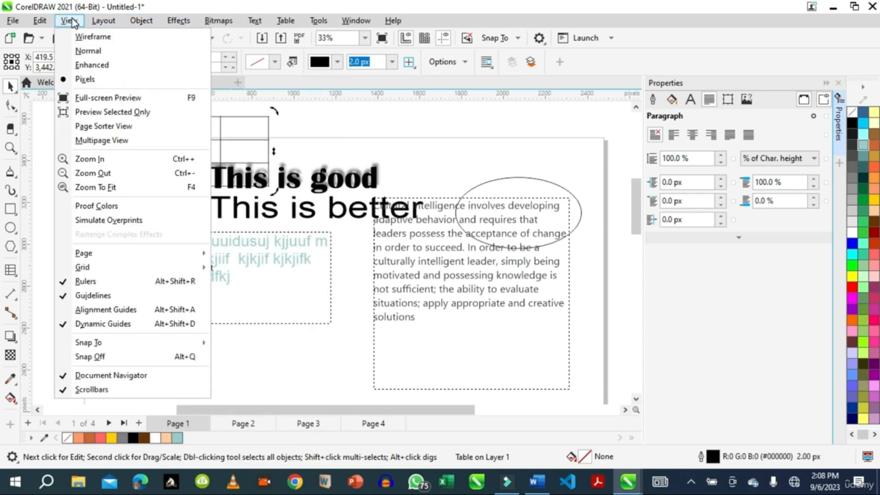
mouse_move(134, 23)
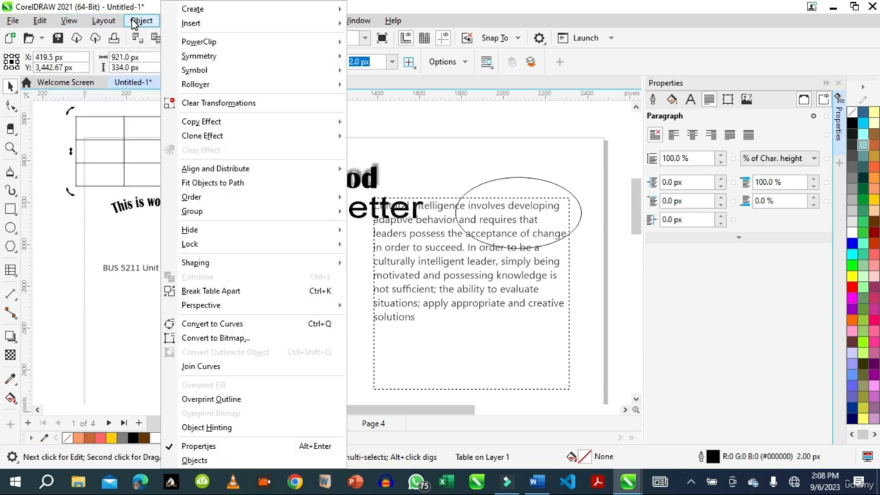
mouse_move(189, 25)
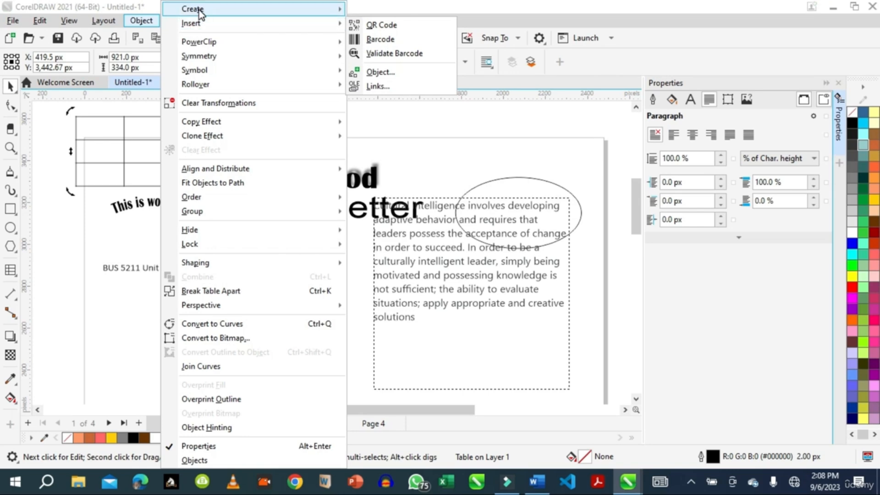
mouse_move(198, 9)
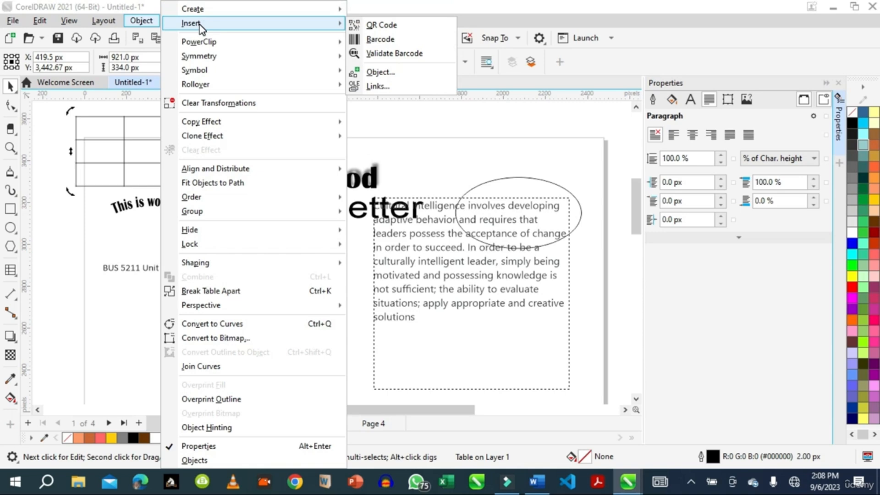
click(397, 75)
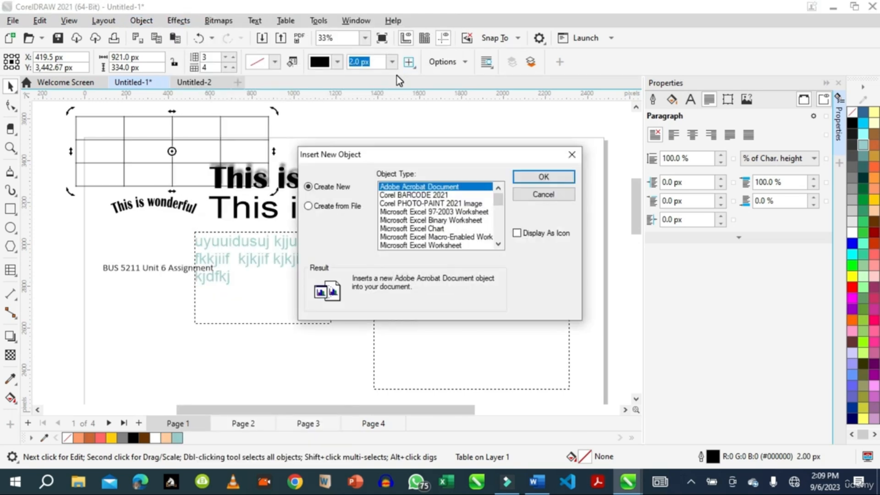
mouse_move(498, 200)
mouse_down()
mouse_move(504, 251)
mouse_move(504, 188)
mouse_up()
drag(499, 200, 499, 234)
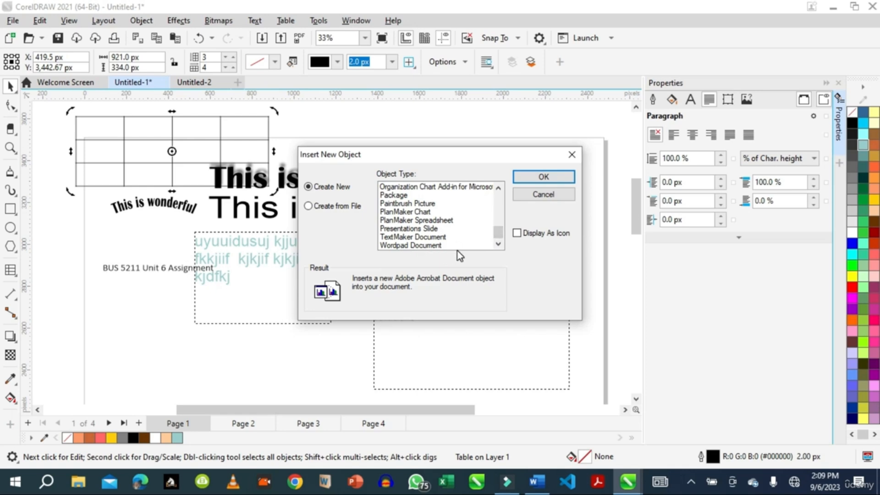
drag(496, 231, 499, 223)
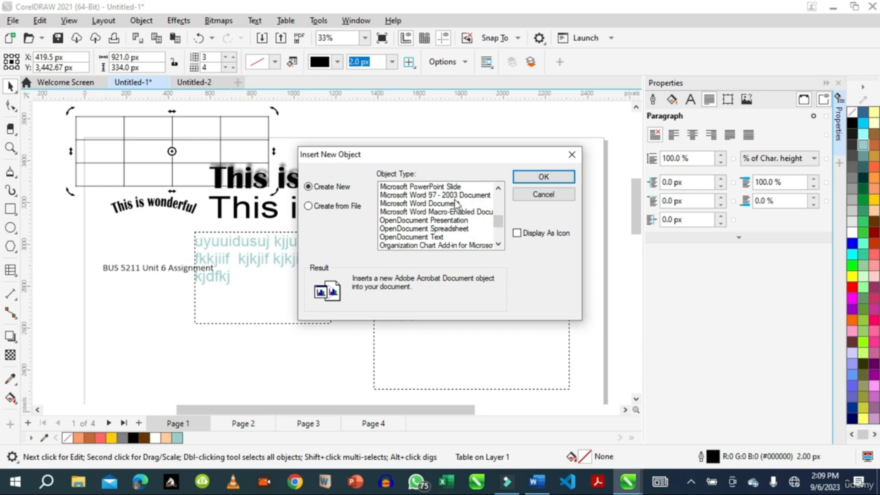
click(417, 204)
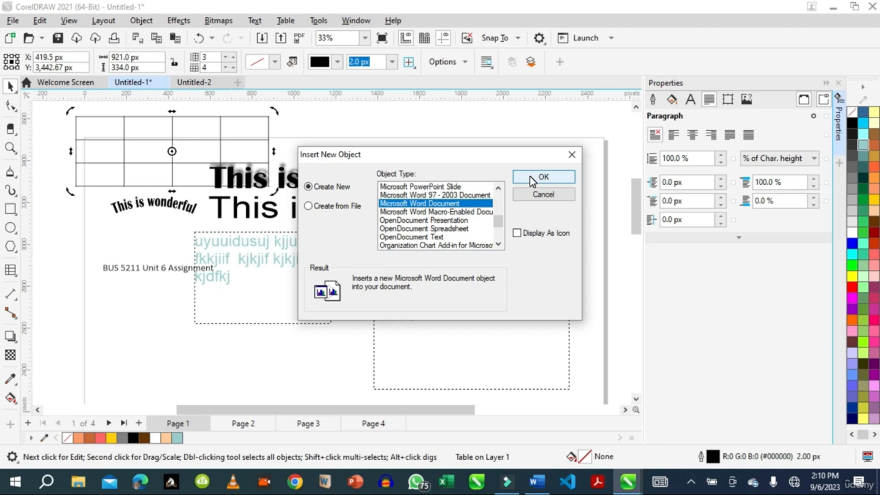
click(532, 179)
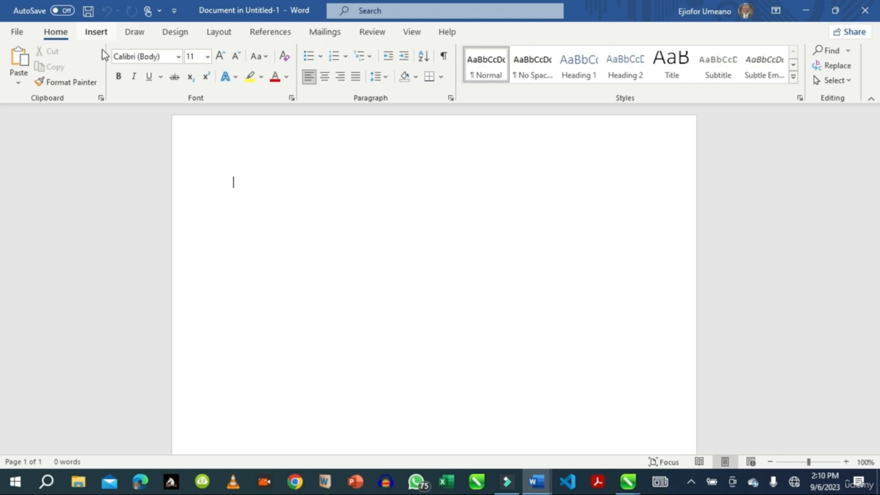
Insert a 6-column, 7-row table with a green grid table style in the embedded Word document, then close it.
click(96, 34)
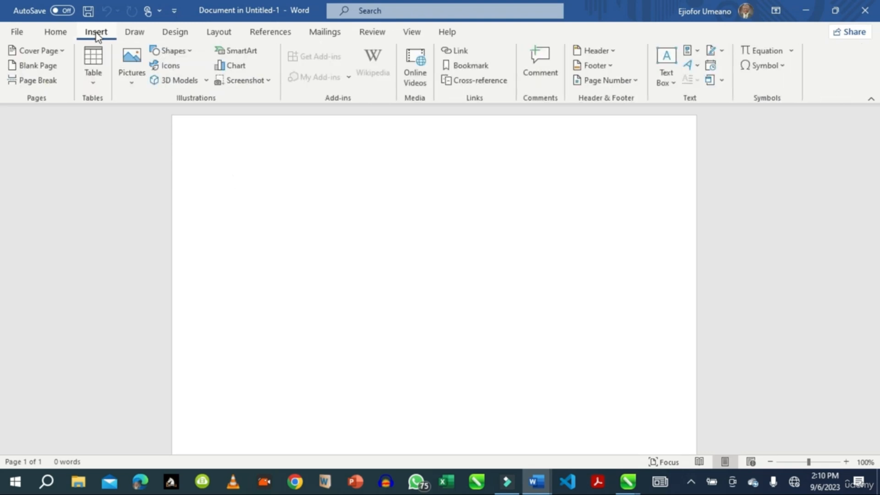
click(92, 81)
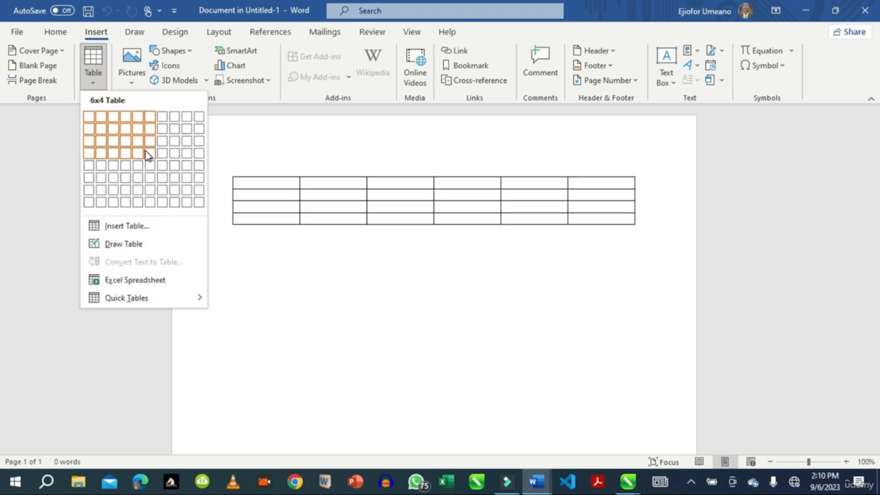
click(149, 198)
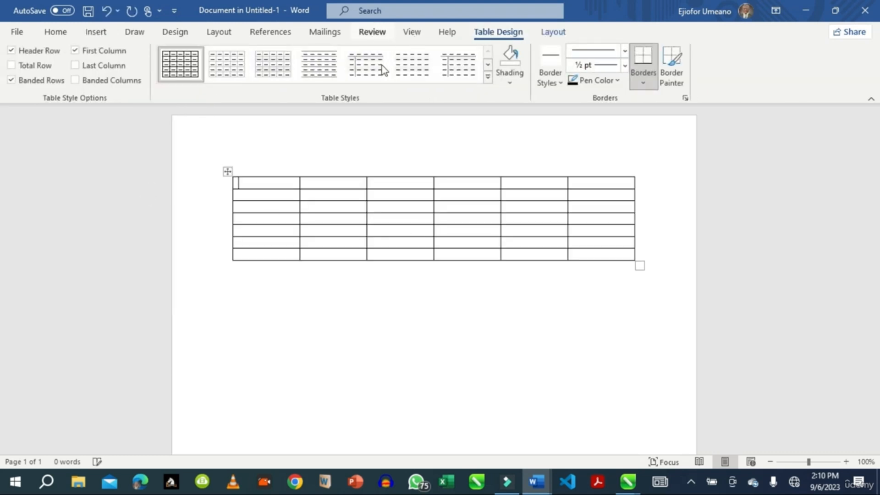
click(487, 77)
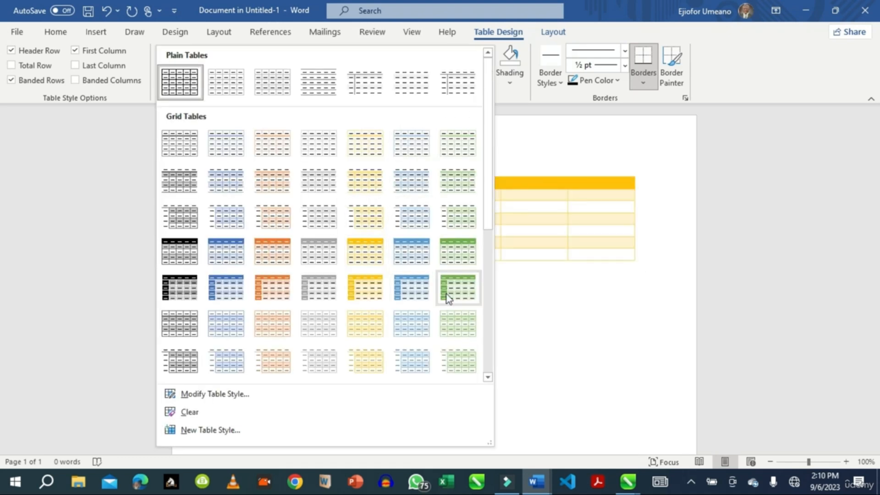
click(458, 287)
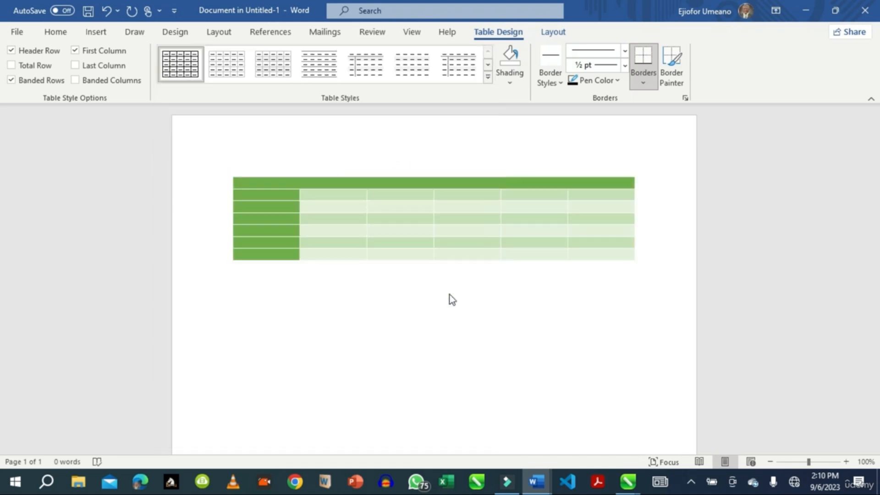
click(24, 37)
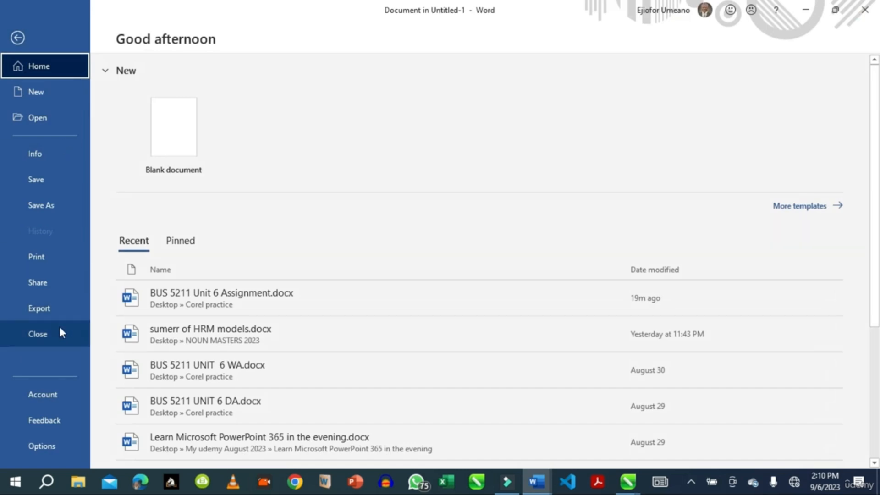
click(45, 336)
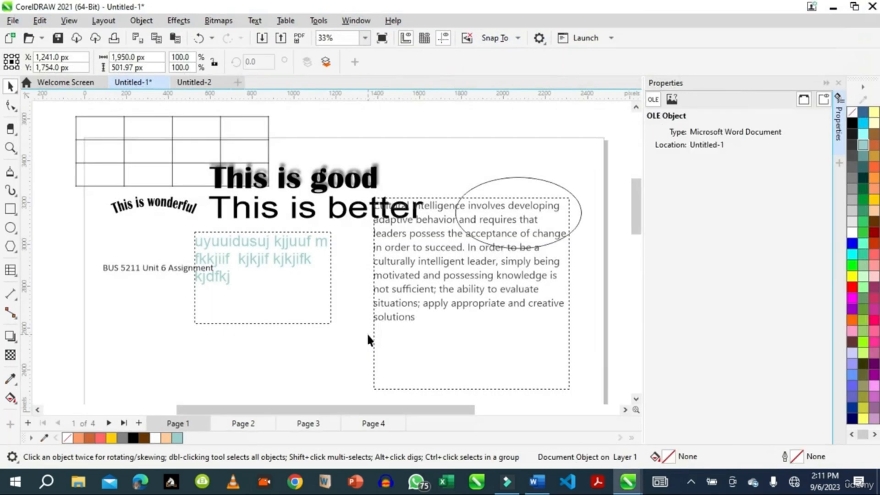
Delete the embedded Word table object from the drawing.
drag(638, 191, 631, 246)
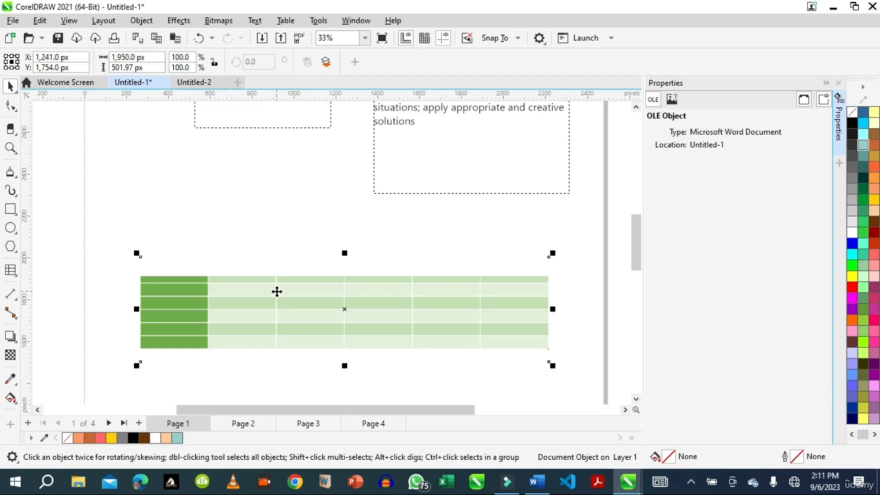
key(Delete)
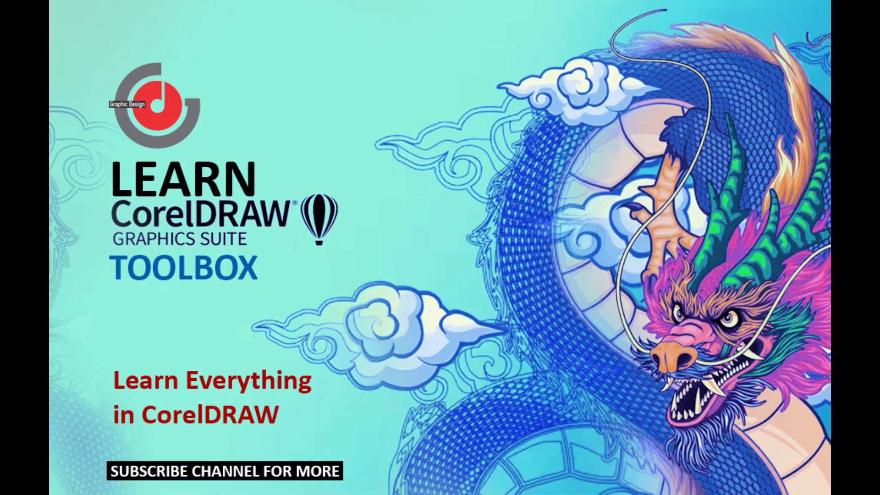